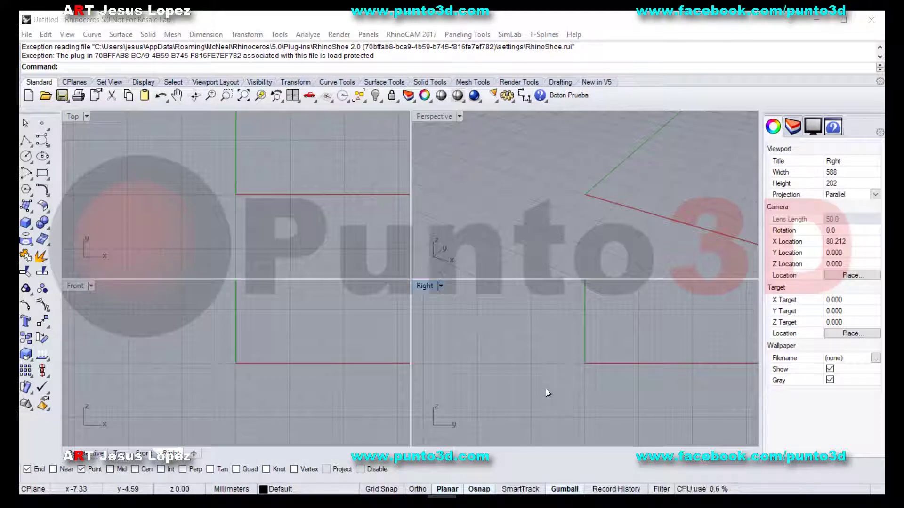
- Maximize the Top viewport and draw a wavy degree-3 interpolated curve through four points, dipping below and rising above the X axis
double_click(74, 117)
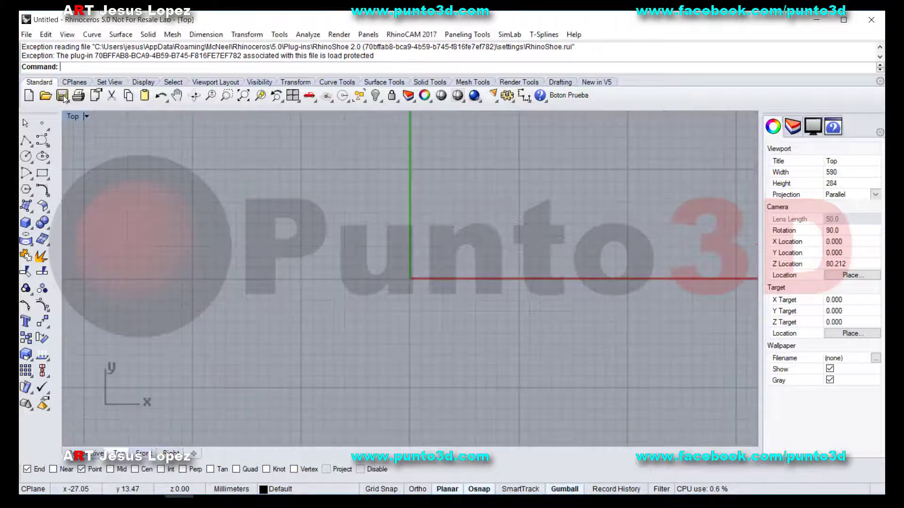
click(47, 147)
click(93, 34)
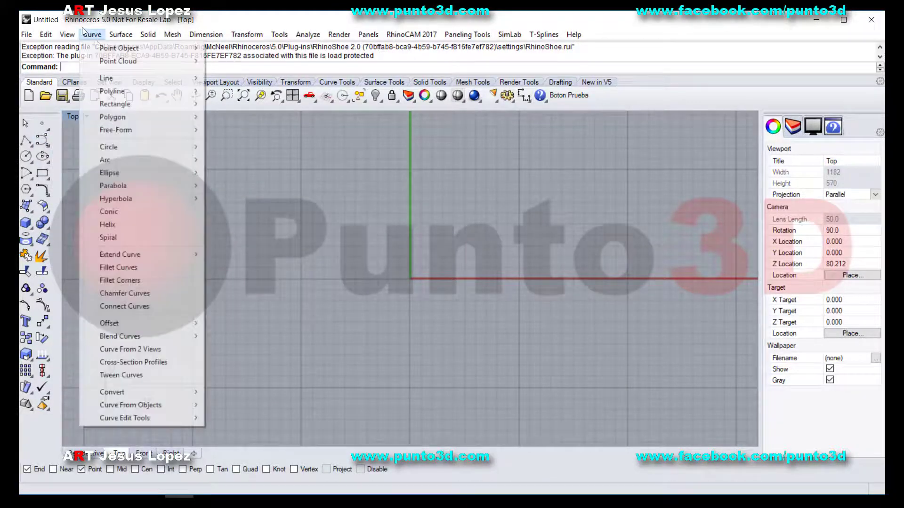
mouse_move(142, 122)
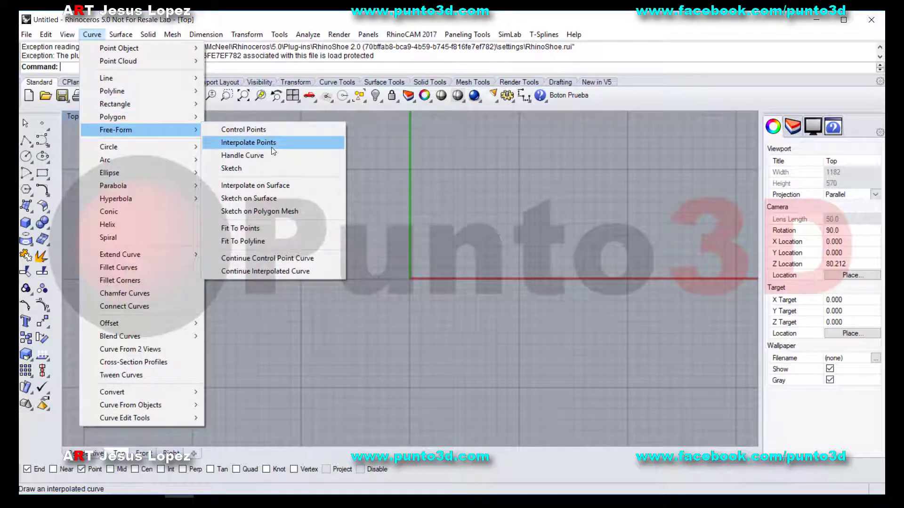
click(276, 146)
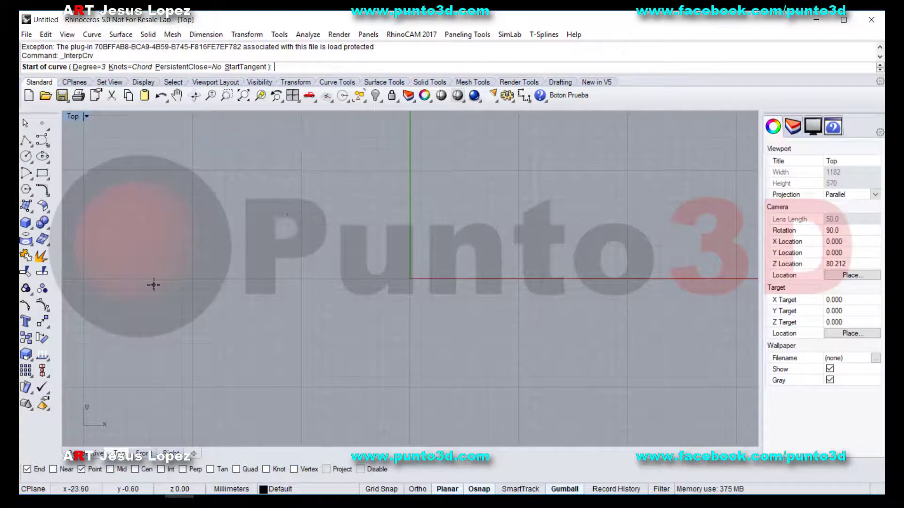
click(156, 281)
click(324, 349)
click(489, 262)
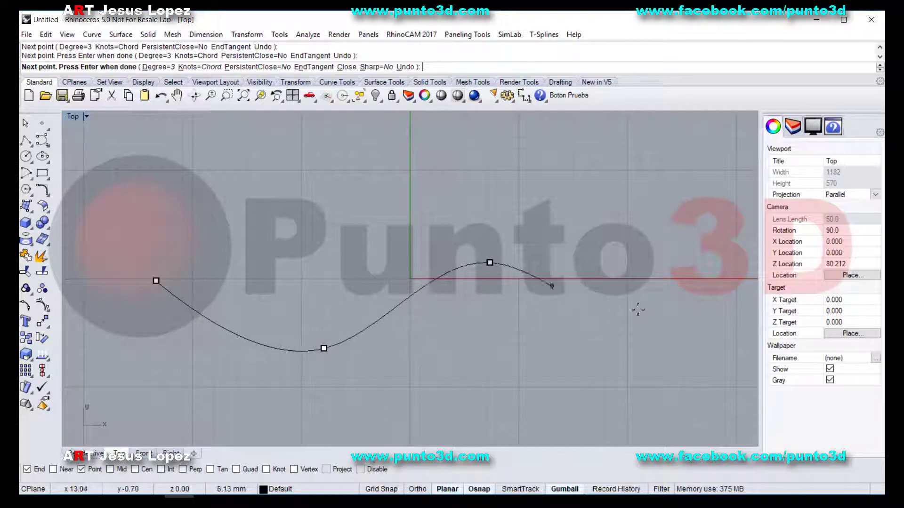
click(734, 310)
key(Return)
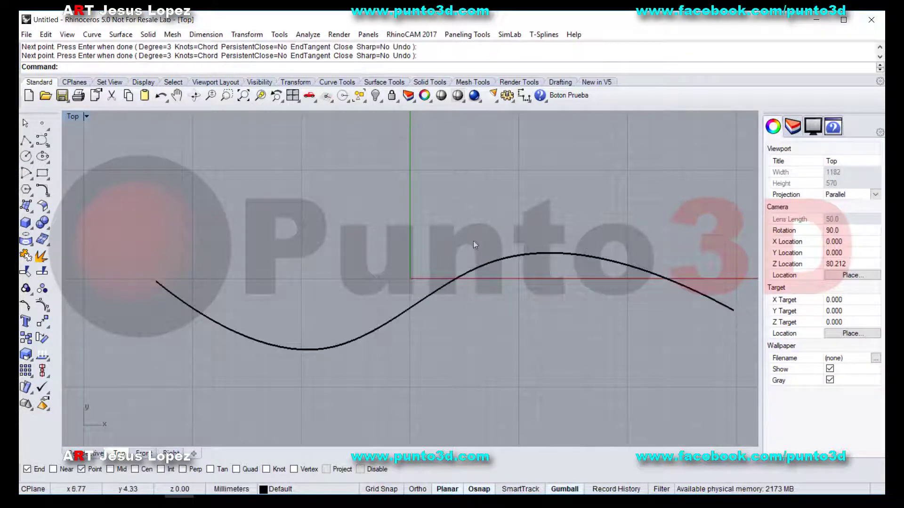
- Draw a degree-3 control point curve with four points above the interpolated curve, spanning about the same width
click(91, 35)
mouse_move(128, 130)
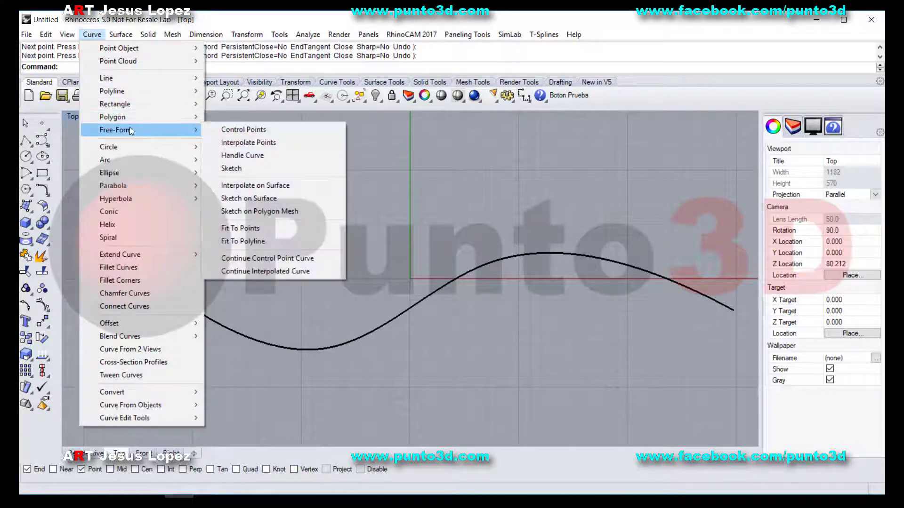
click(269, 129)
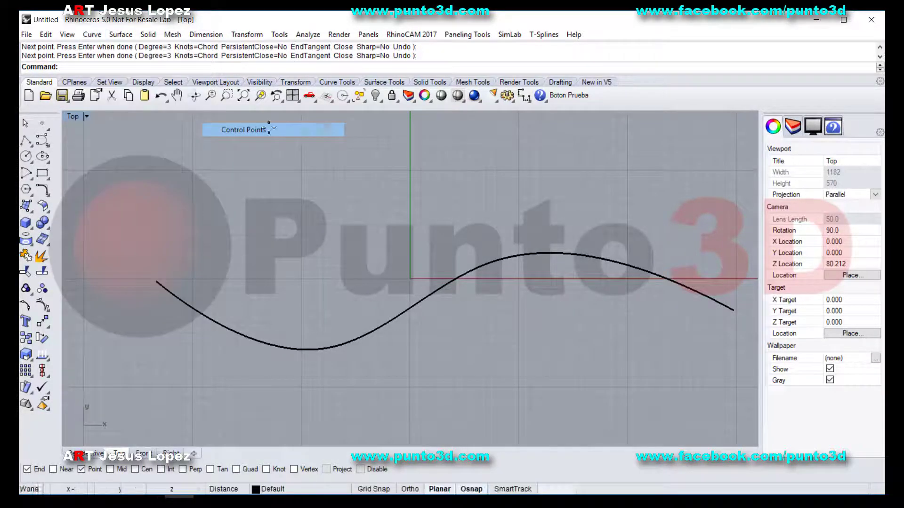
click(164, 153)
click(324, 196)
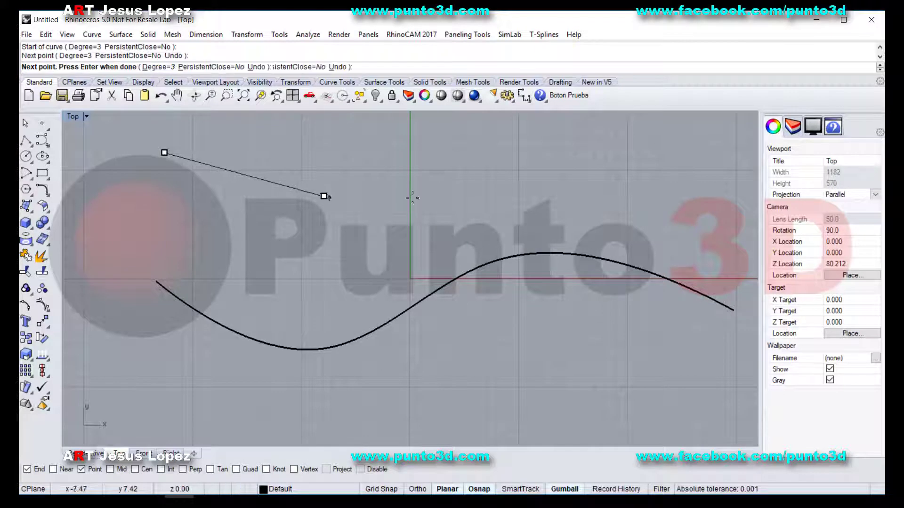
click(526, 150)
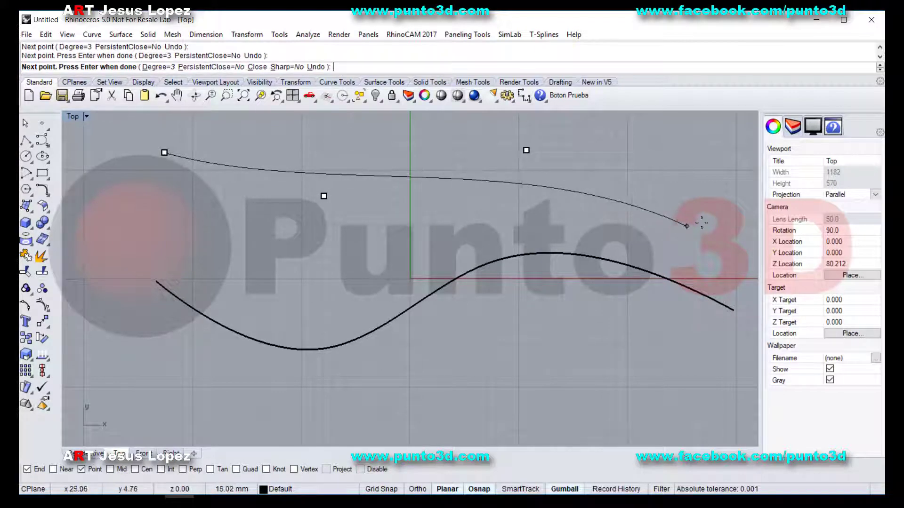
click(733, 209)
key(Return)
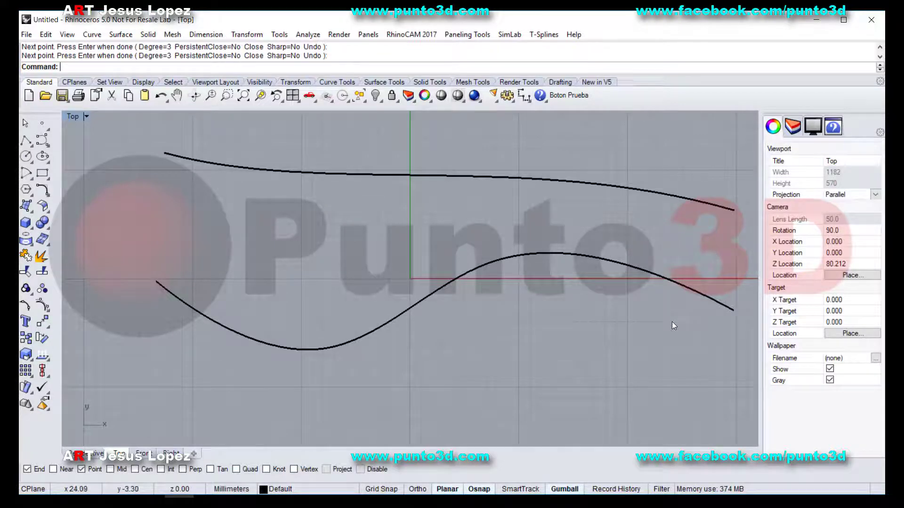
- Show the control points of both curves, move one lower-lying point of each further down, and hide the points again
key(ctrl+a)
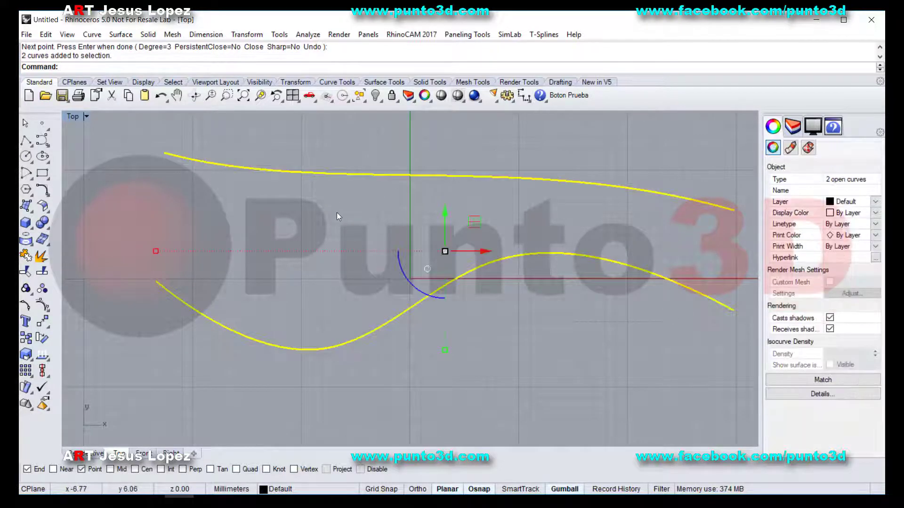
click(43, 305)
scroll(432, 272, down, 3)
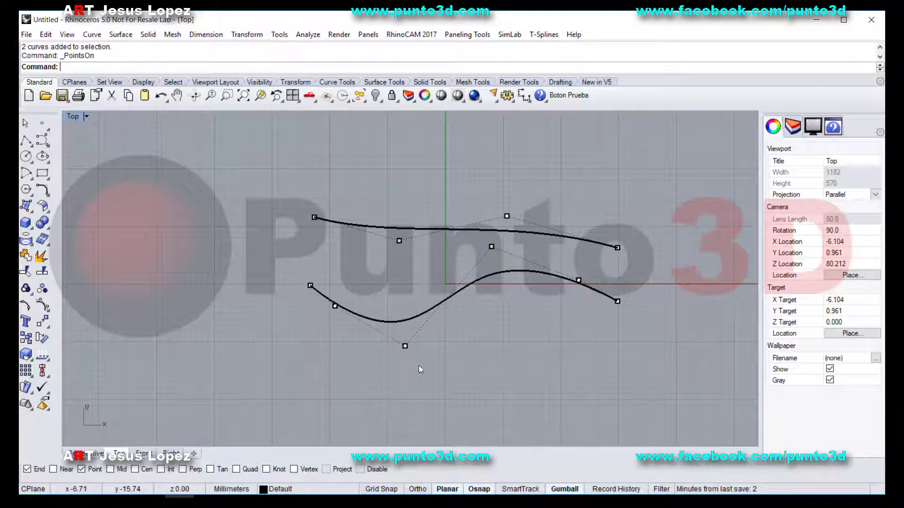
drag(398, 241, 392, 284)
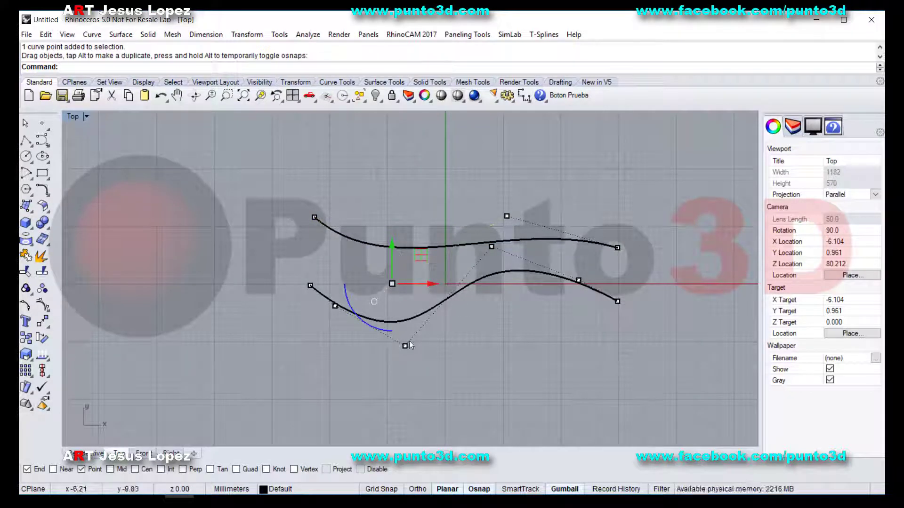
drag(405, 347, 393, 364)
click(308, 193)
key(Escape)
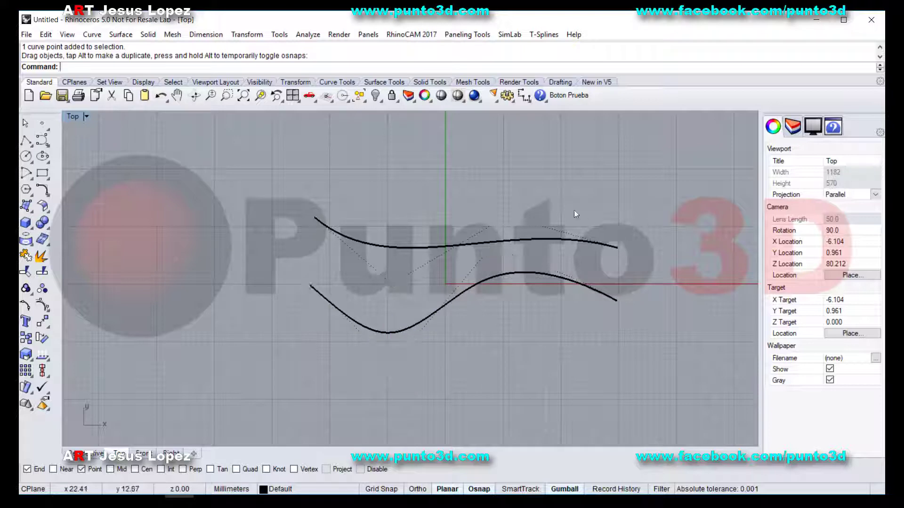
- Delete both curves from the Top viewport
drag(488, 343, 490, 342)
key(Delete)
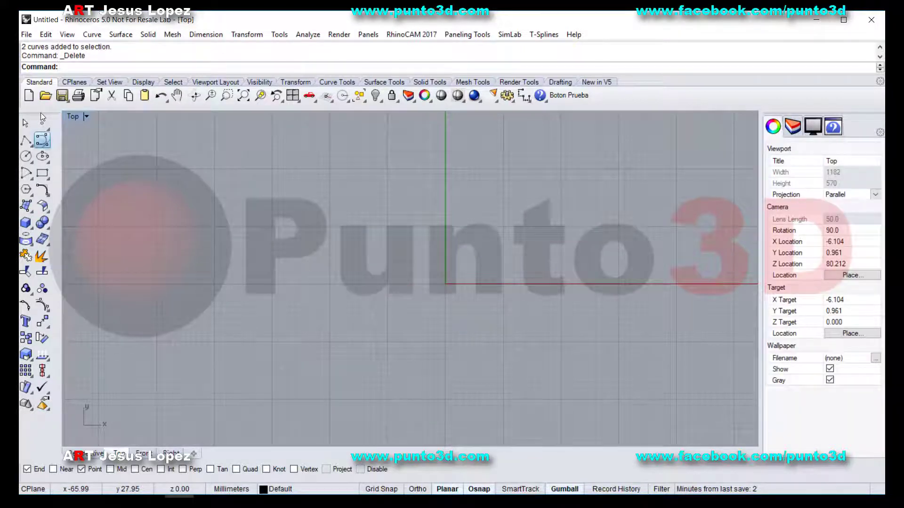
click(97, 35)
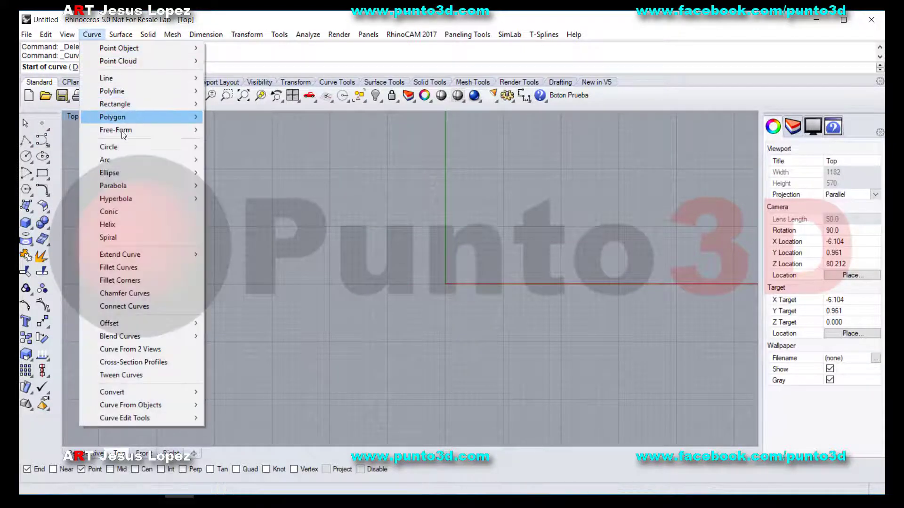
click(52, 142)
- With Grid Snap on, place seven point objects every 10 mm from x -40 to x 20, alternating between y 20 and y 10
click(42, 123)
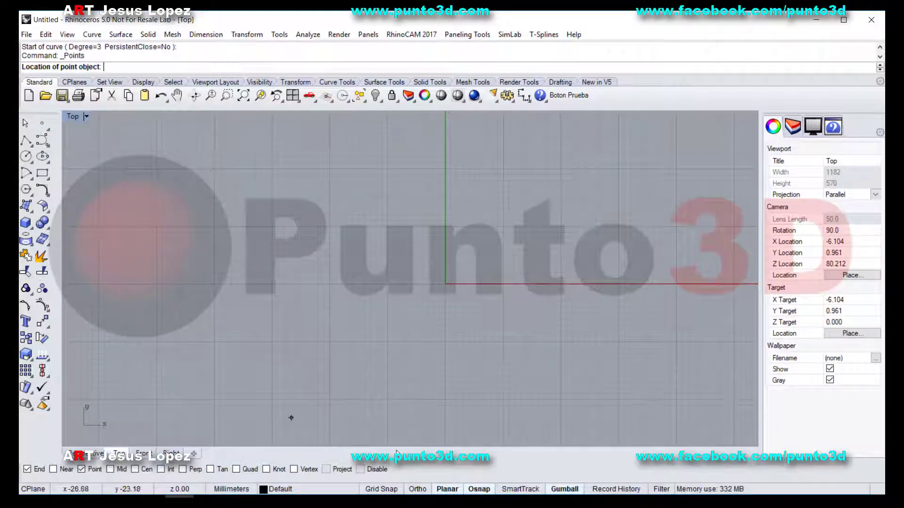
click(381, 489)
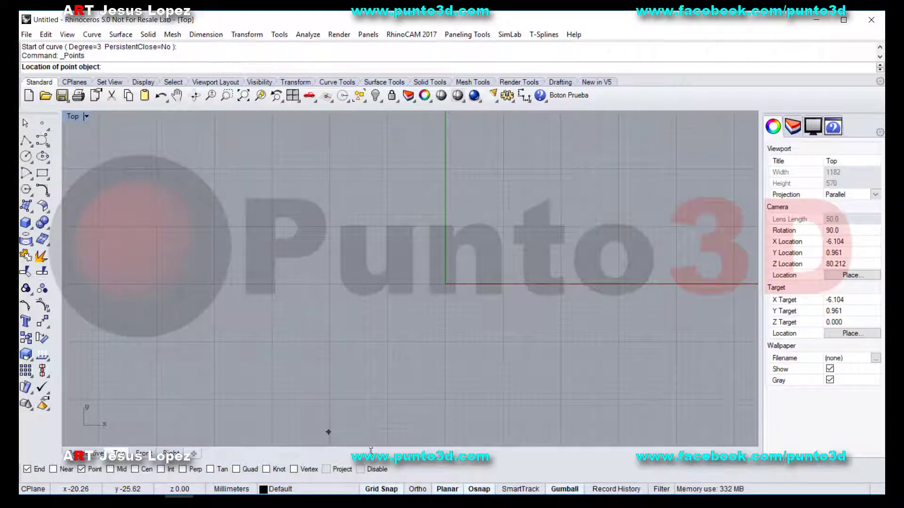
click(214, 169)
click(272, 226)
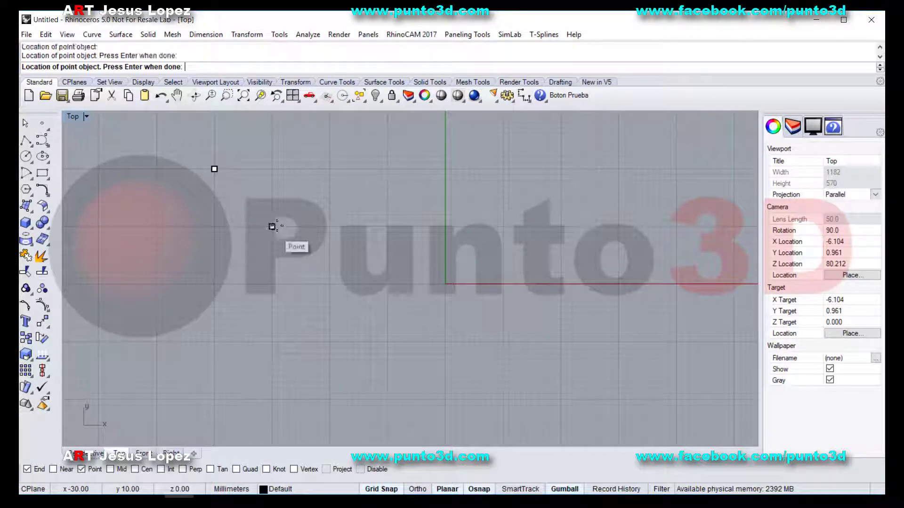
click(329, 169)
click(388, 227)
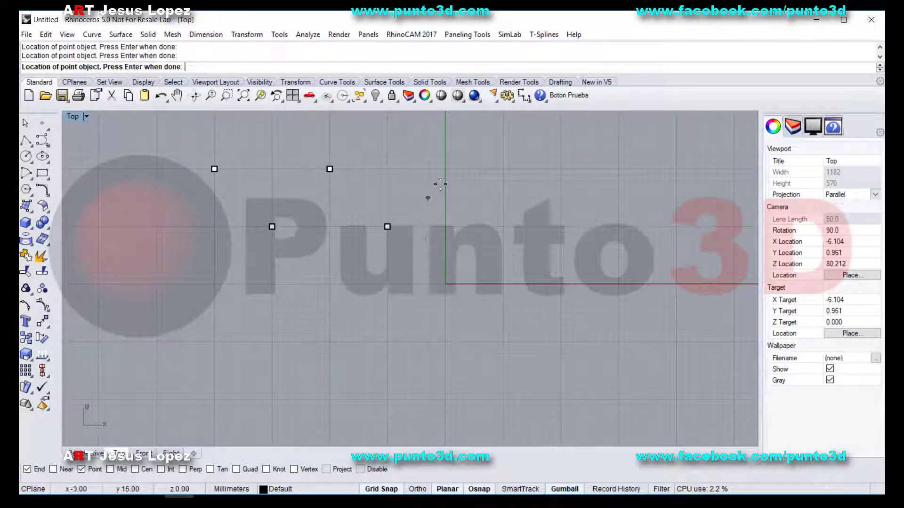
click(445, 169)
click(503, 227)
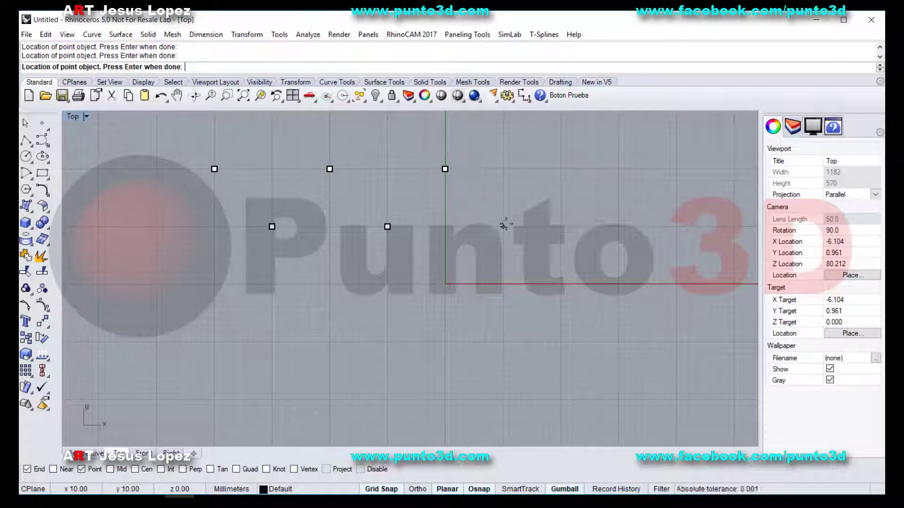
click(561, 169)
key(Return)
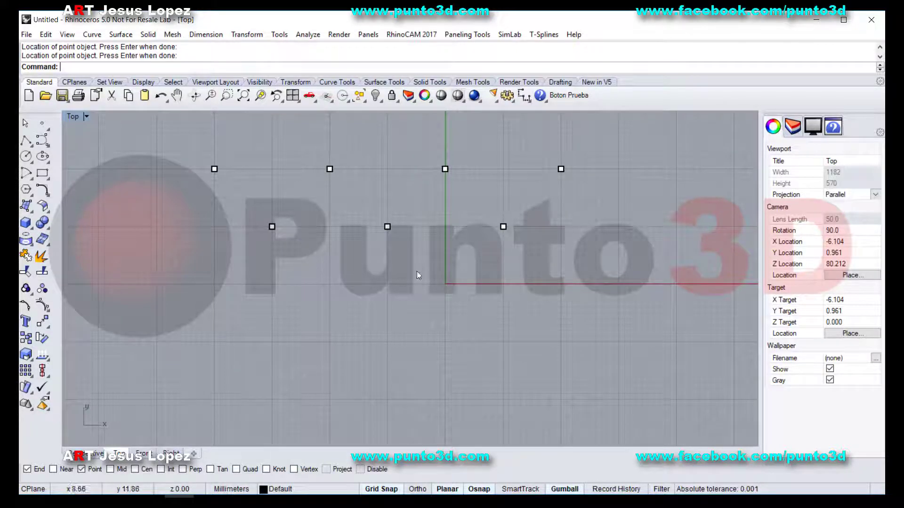
- Duplicate the seven zigzag points 24 mm straight down in the Top view
drag(155, 291, 654, 138)
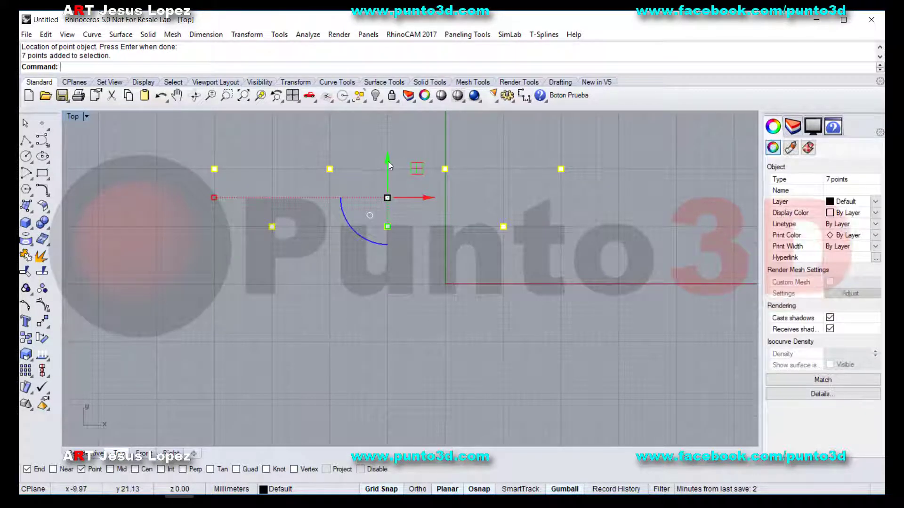
key(alt)
drag(391, 159, 388, 298)
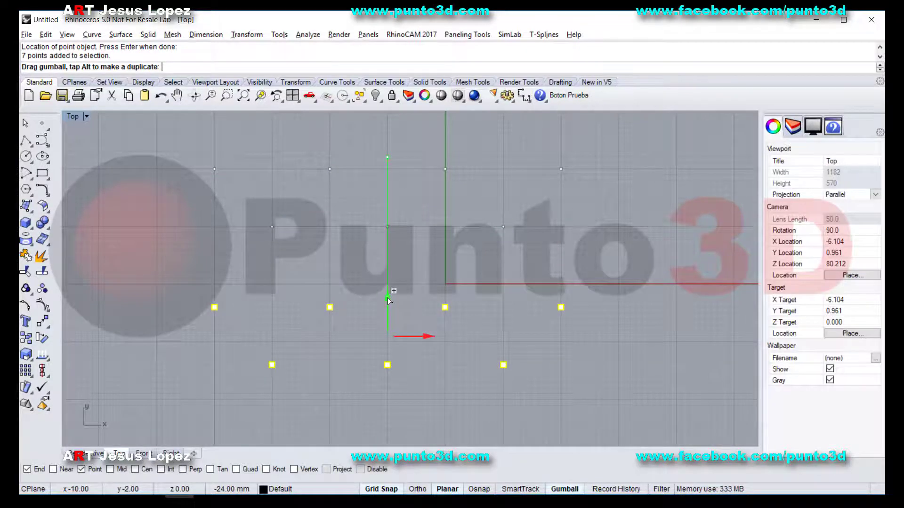
key(Escape)
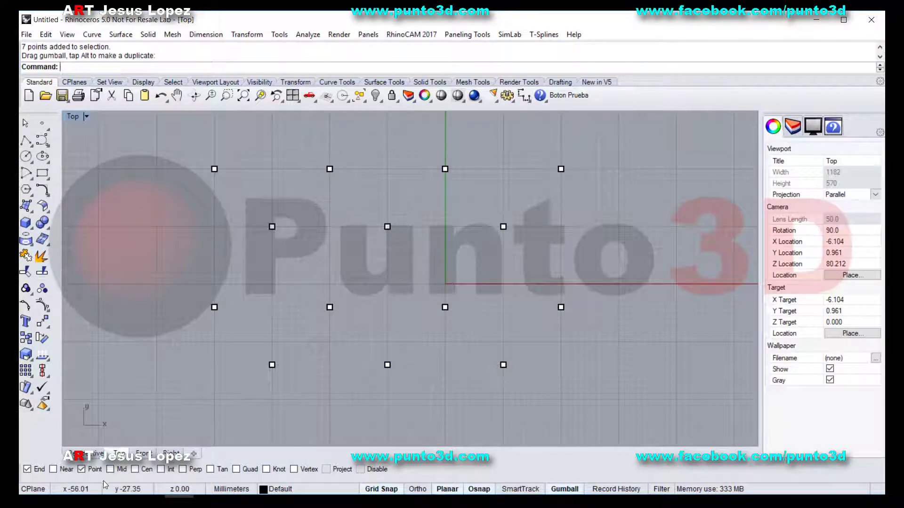
- Turn off the End snap and draw a degree-3 control point curve using the seven upper zigzag points from left to right
click(26, 469)
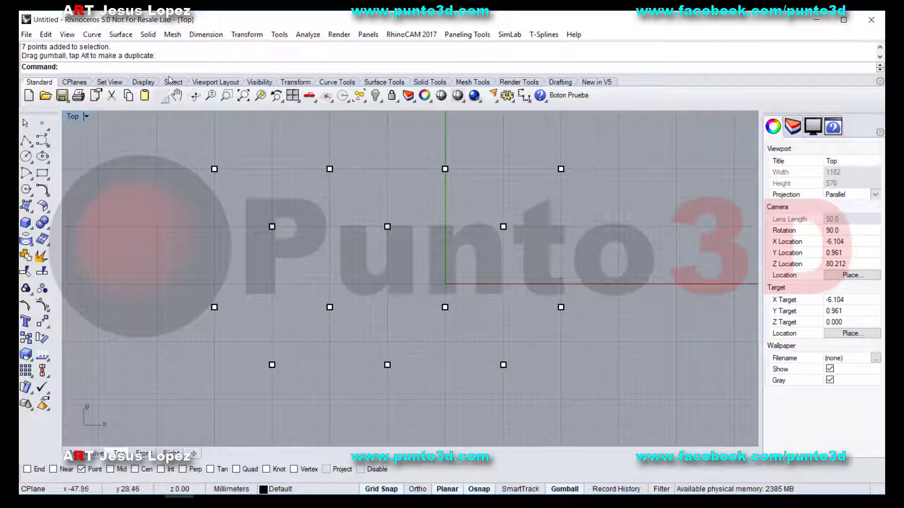
click(92, 34)
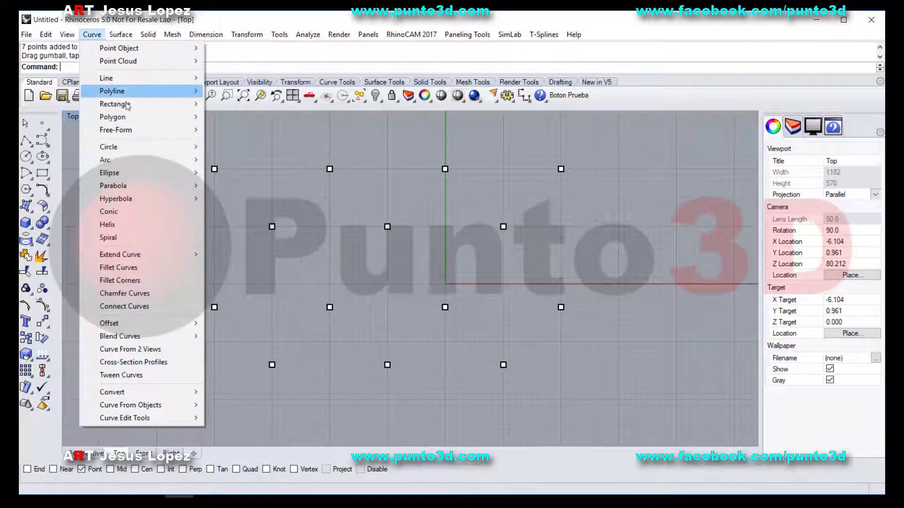
mouse_move(143, 130)
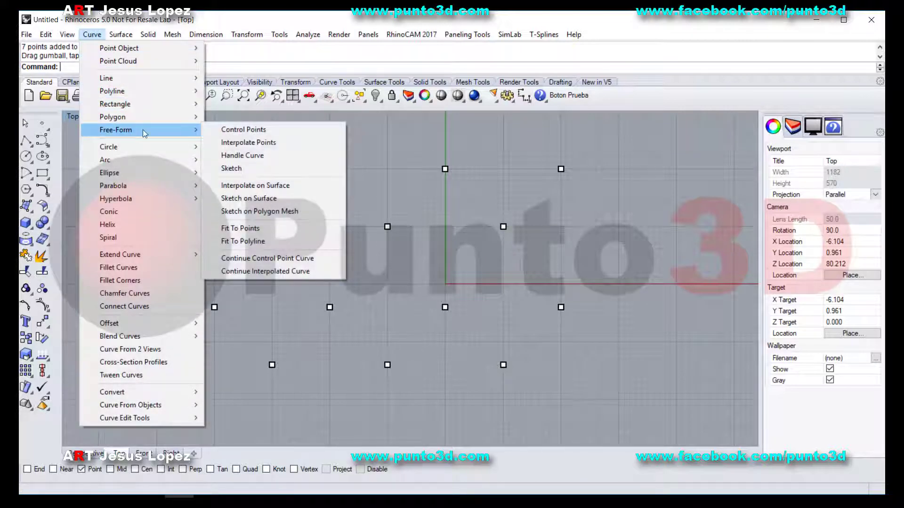
click(265, 130)
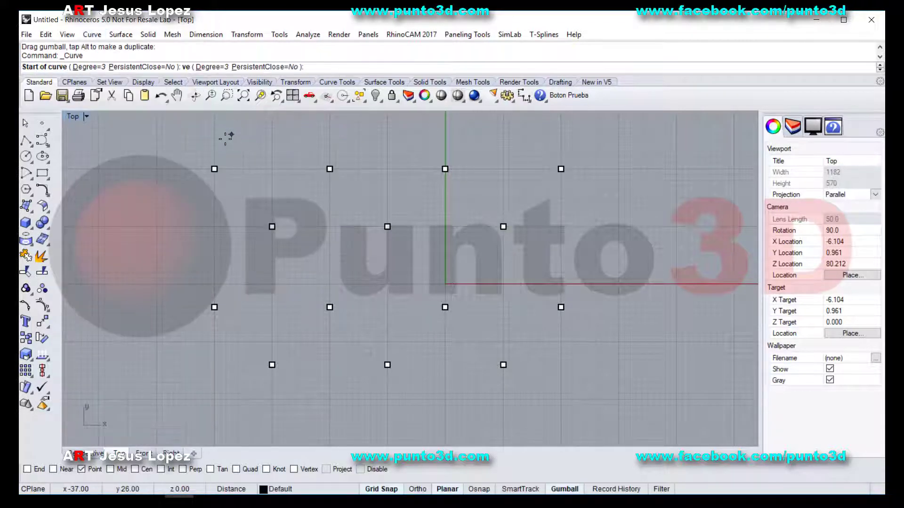
click(214, 169)
click(272, 226)
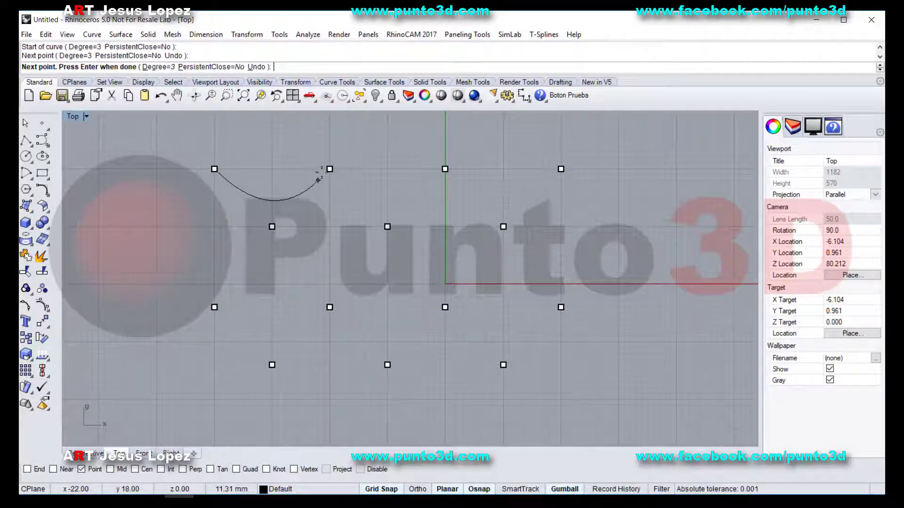
click(329, 169)
click(388, 226)
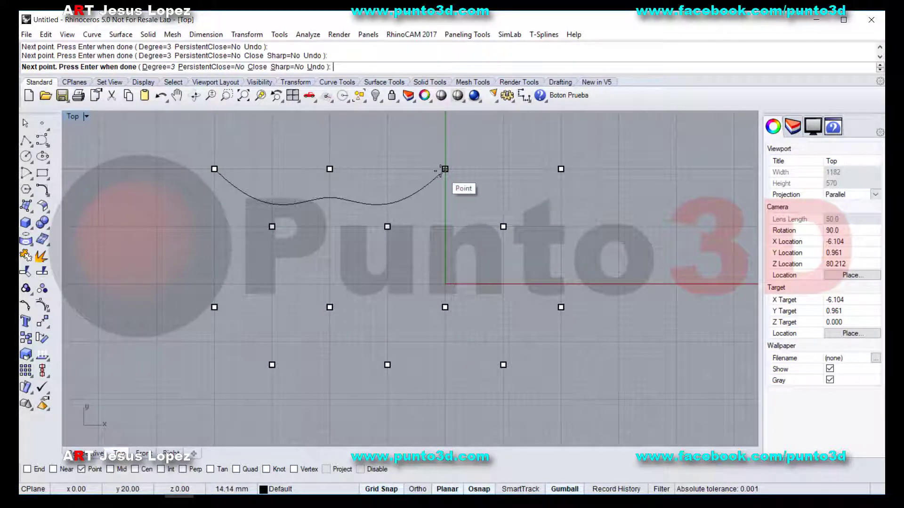
click(445, 169)
click(503, 226)
click(561, 168)
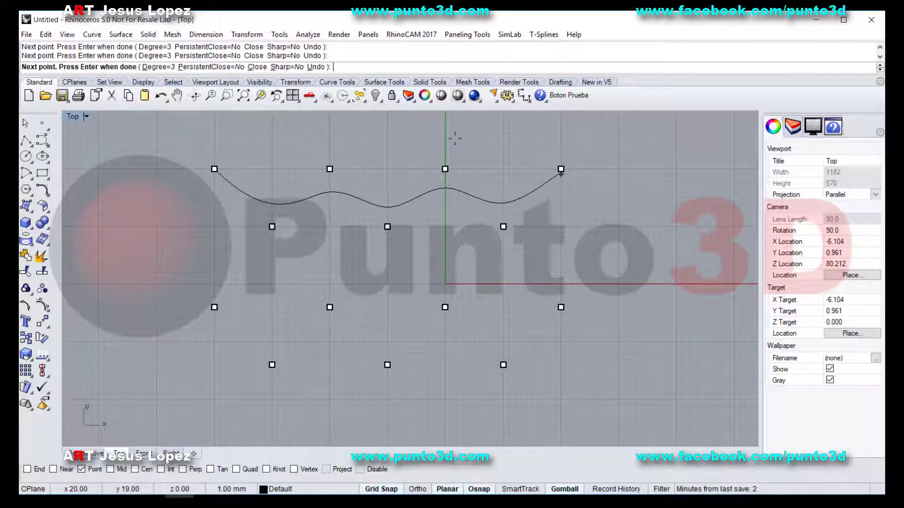
key(Return)
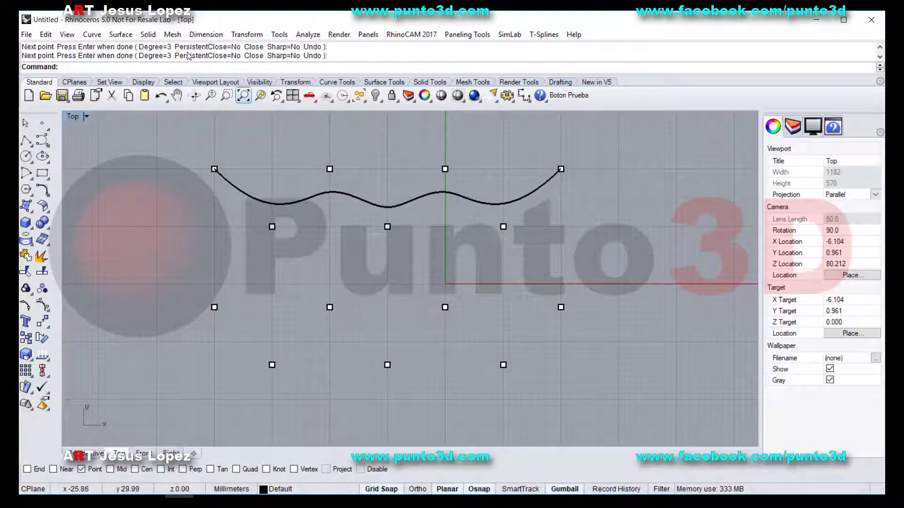
- Draw a degree-3 interpolated curve through the seven lower zigzag points from left to right, with chord knots
click(91, 35)
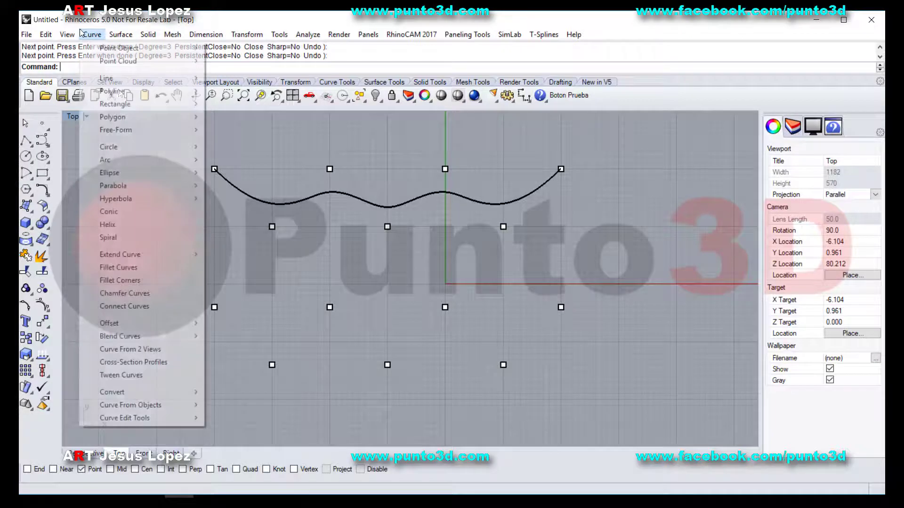
mouse_move(130, 128)
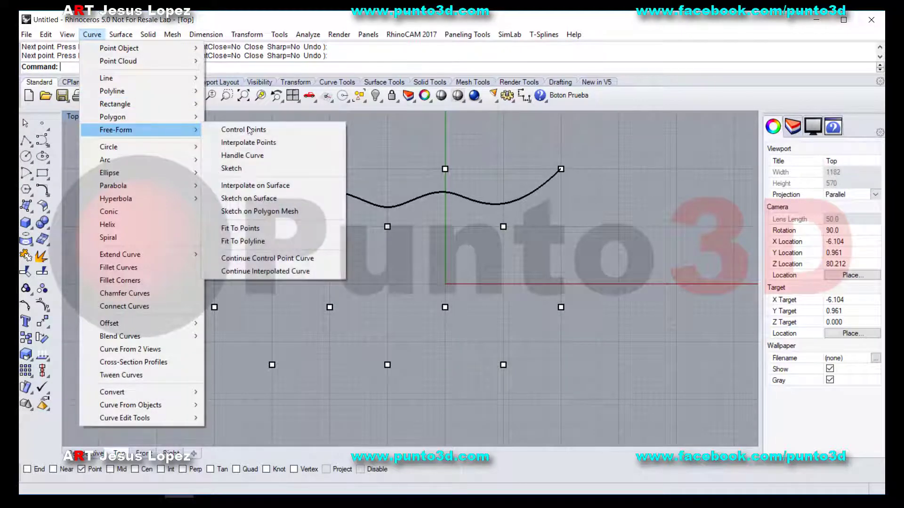
click(248, 142)
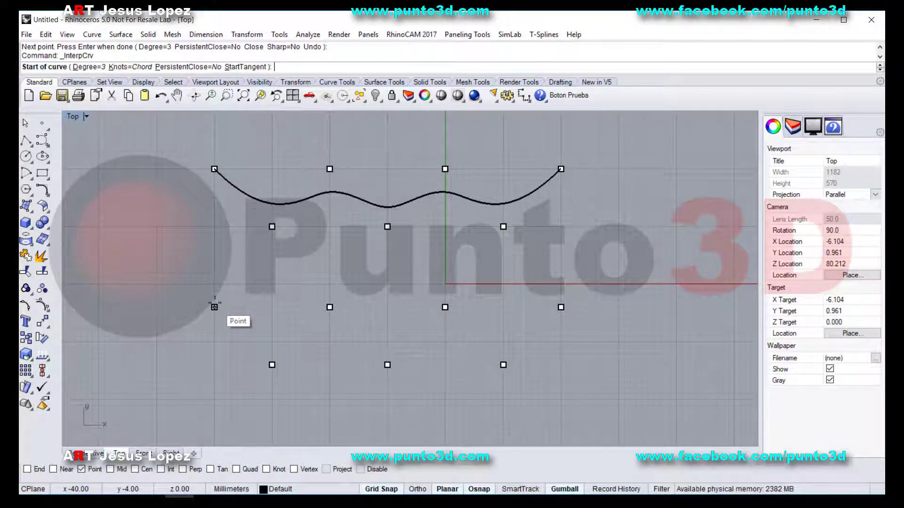
click(214, 307)
click(272, 364)
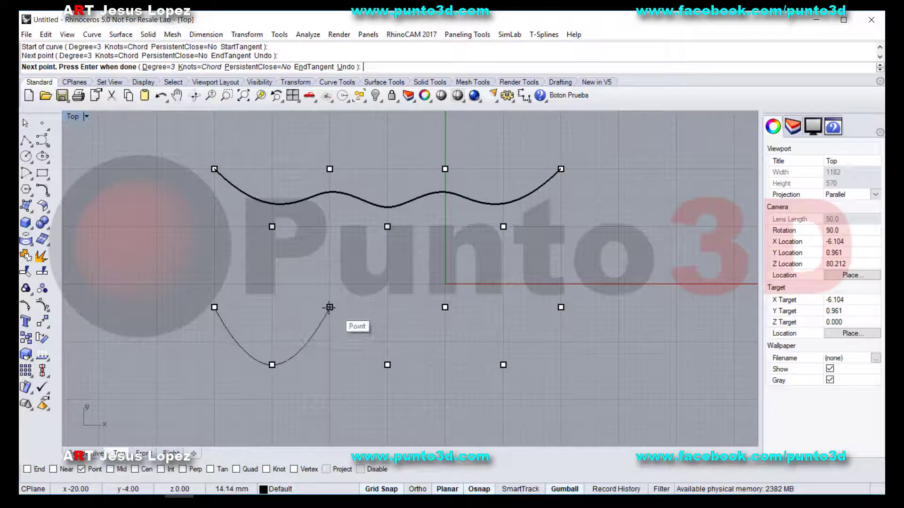
click(330, 307)
click(386, 365)
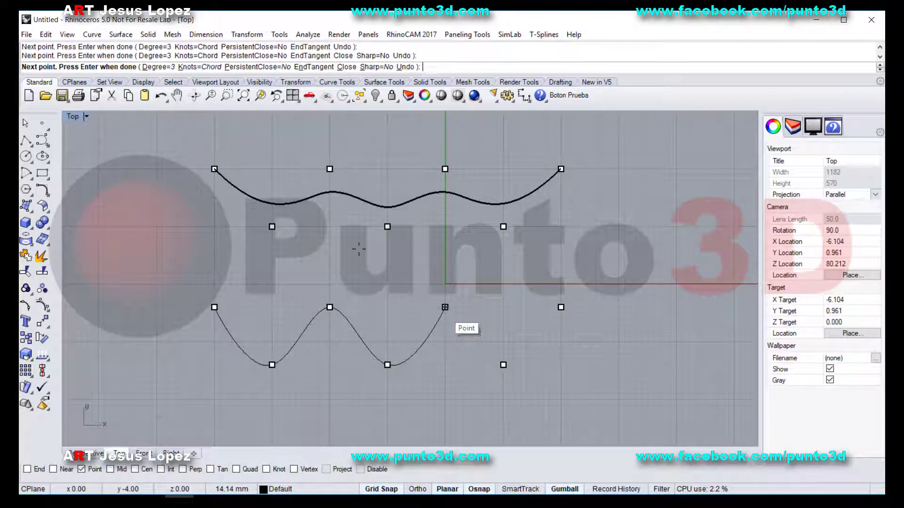
click(445, 306)
click(503, 365)
click(561, 307)
key(Return)
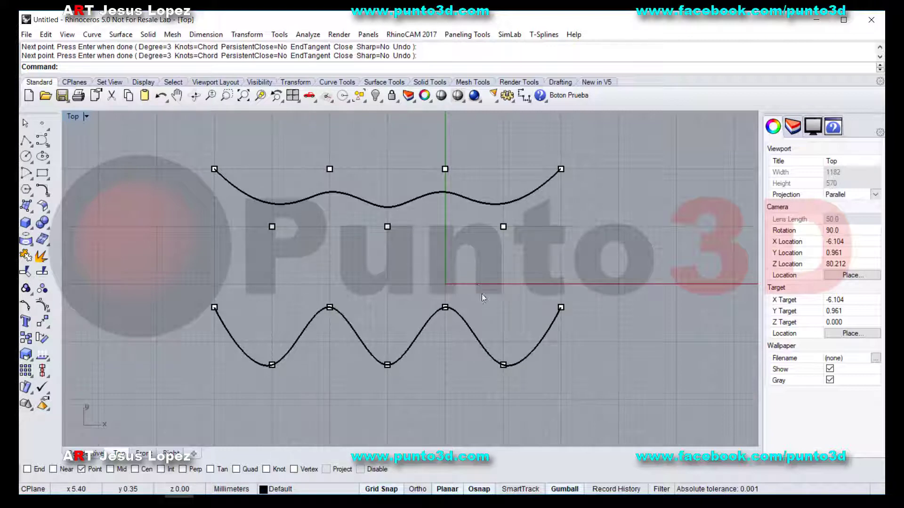
click(474, 331)
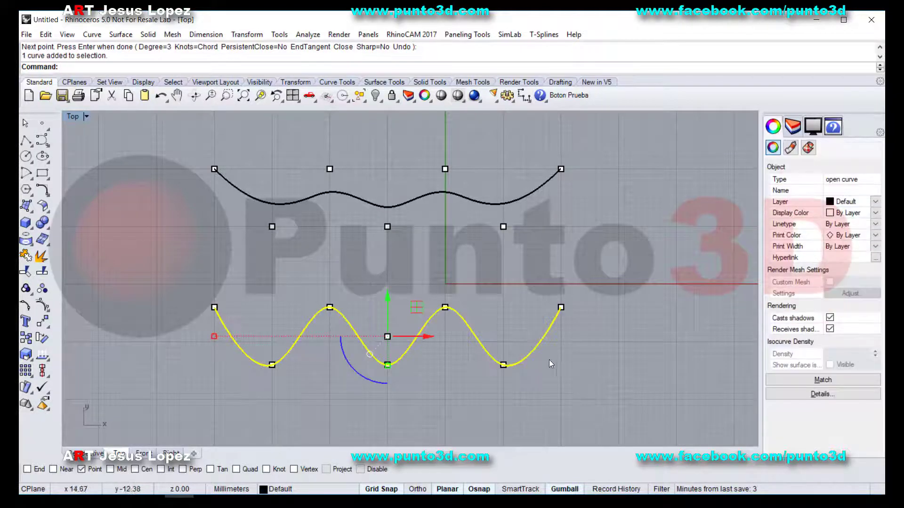
key(Escape)
- Select all the point objects and delete them, and delete the upper control point curve as well
click(366, 100)
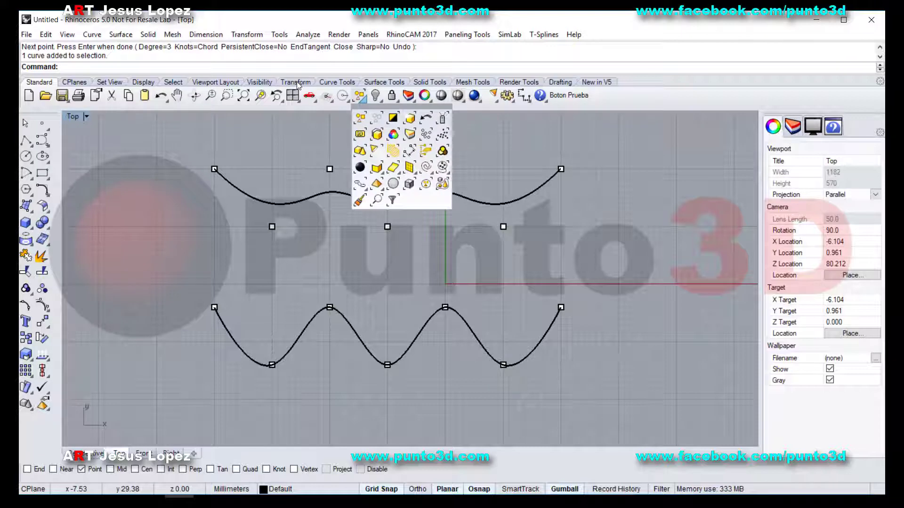
click(46, 35)
mouse_move(78, 160)
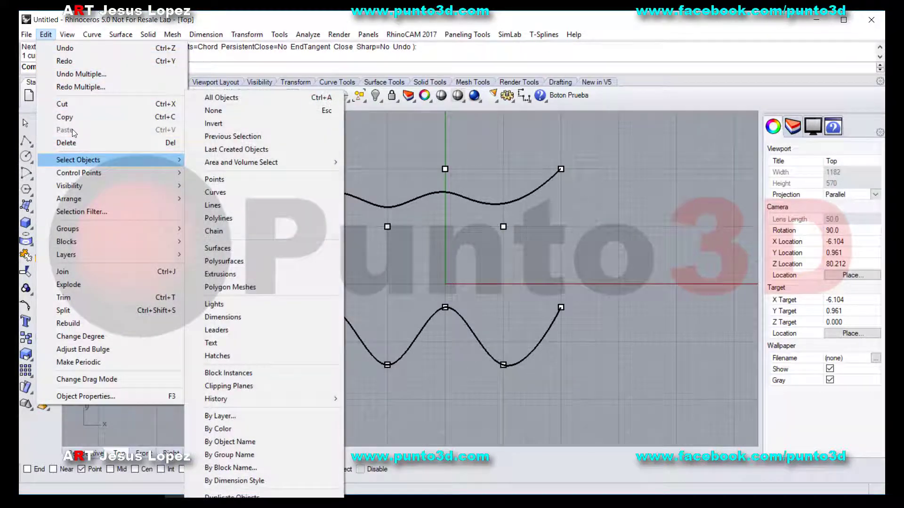
click(261, 179)
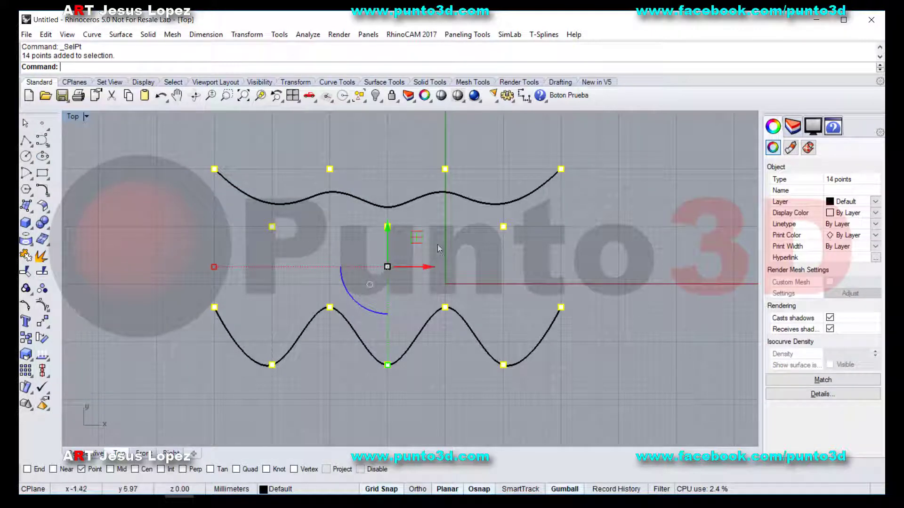
key(Delete)
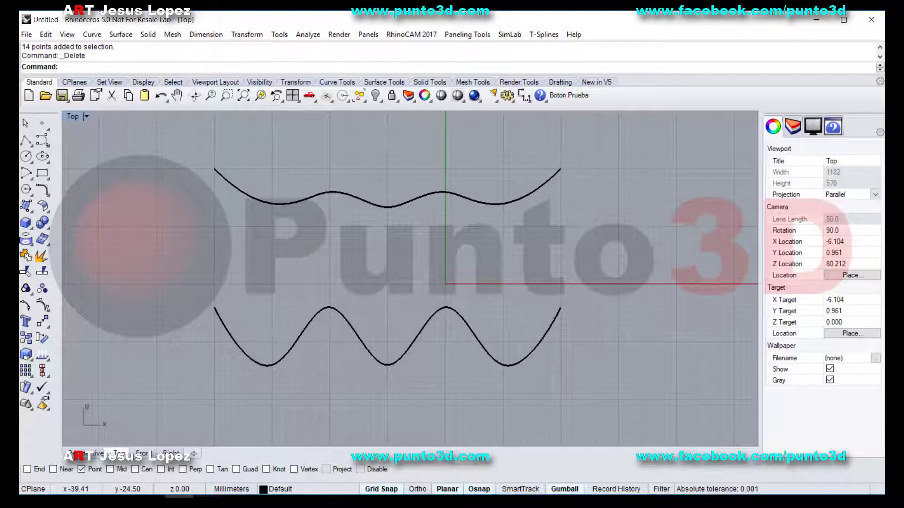
click(404, 204)
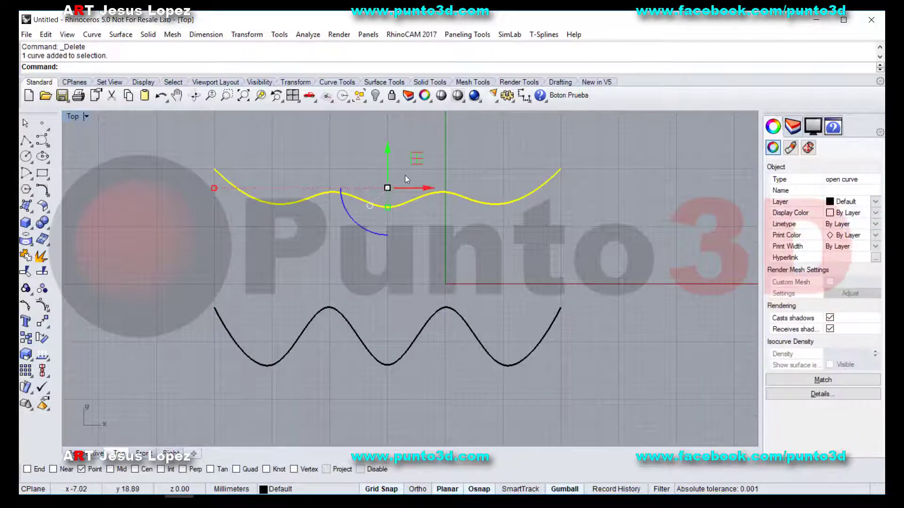
key(Delete)
- Show the interpolated curve's control points and delete its first low one and the high one near x 0
click(370, 354)
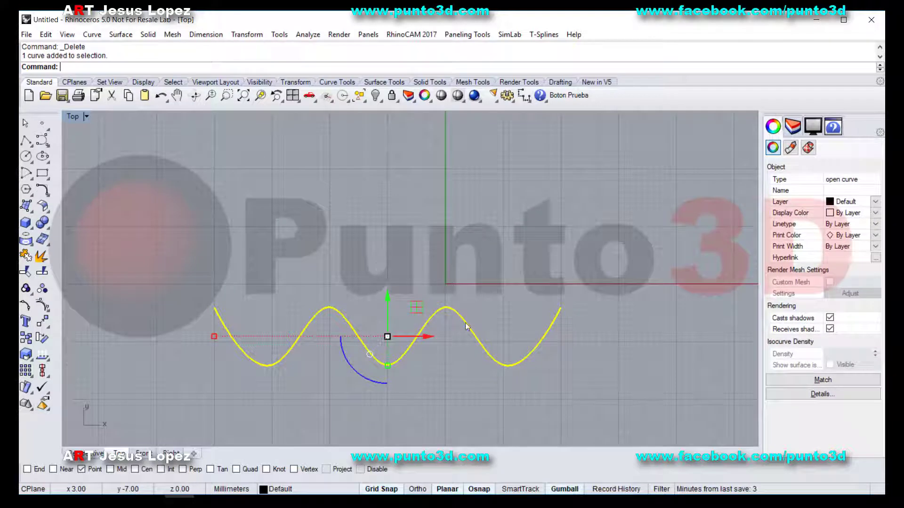
click(42, 305)
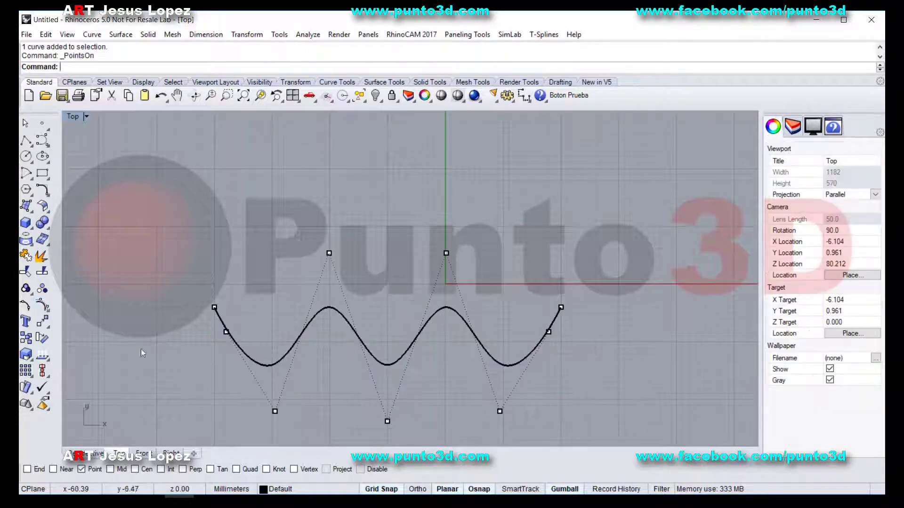
click(276, 412)
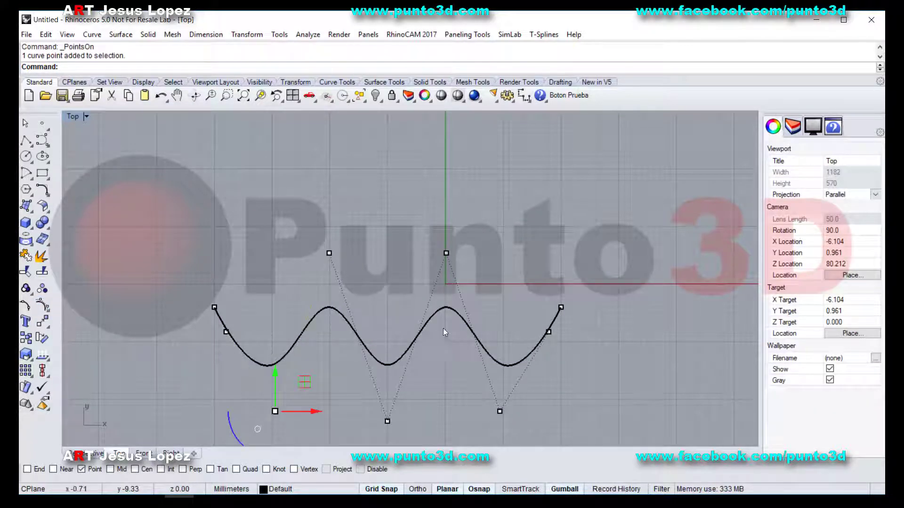
shift+click(443, 257)
key(Delete)
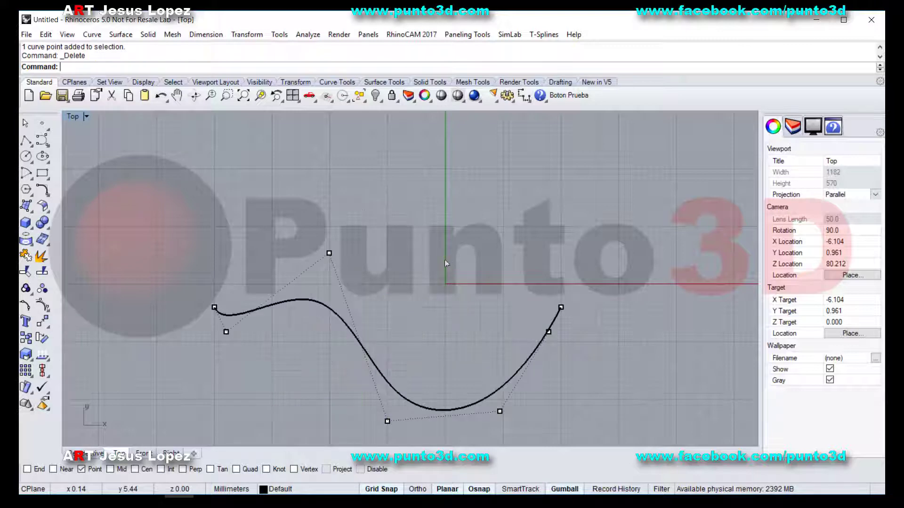
right_drag(286, 338, 303, 292)
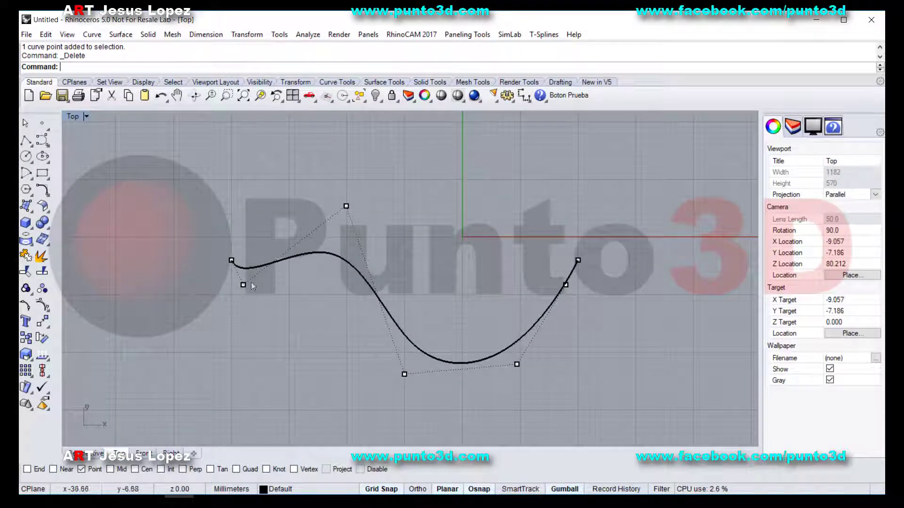
- Return to the four-viewport layout zoomed to extents and hide the curve's control points
click(287, 100)
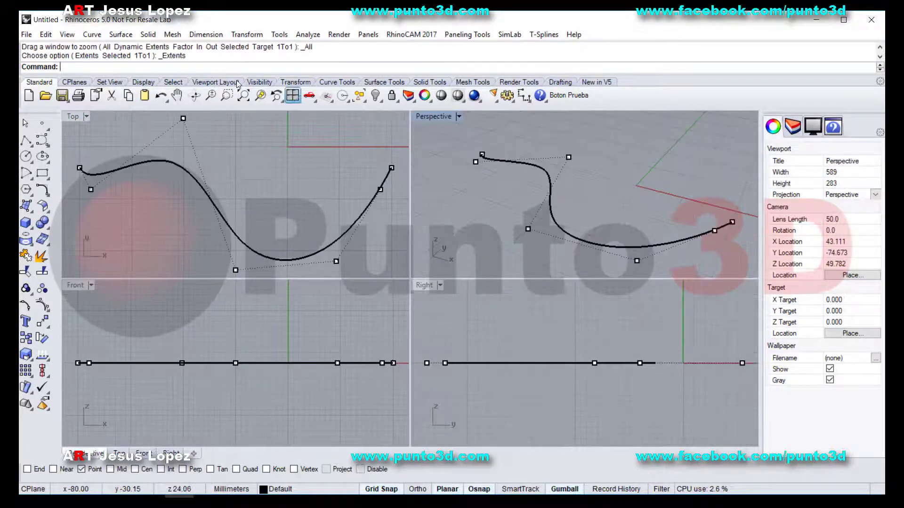
key(Escape)
scroll(624, 174, down, 10)
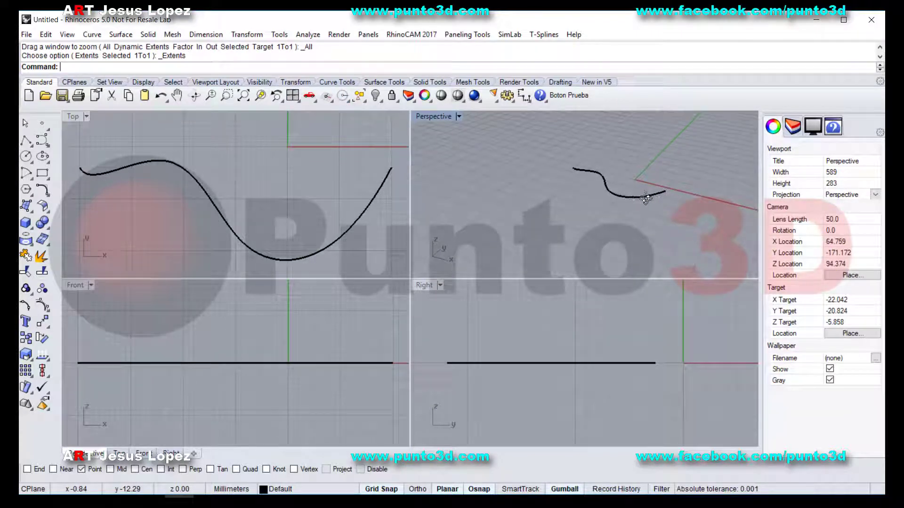
scroll(662, 181, up, 5)
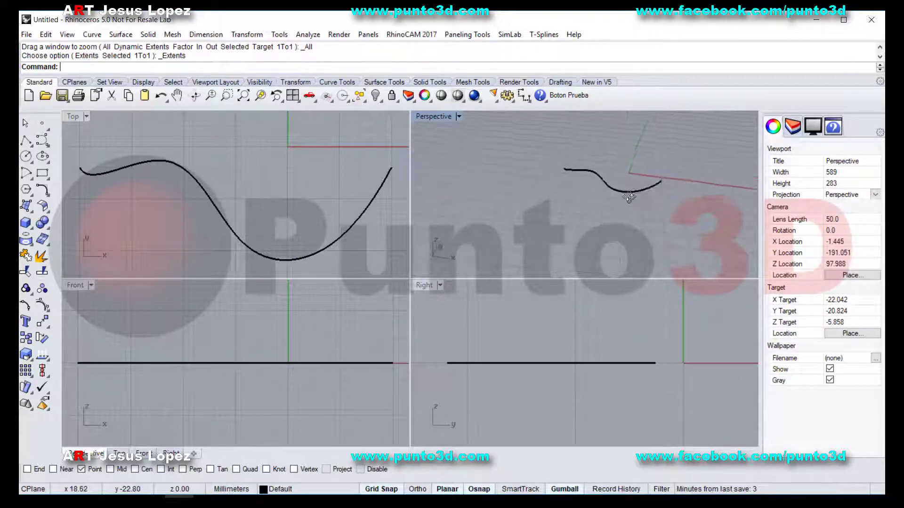
- Extrude the edited curve straight up about 17 mm as a surface with Solid set to No
click(640, 193)
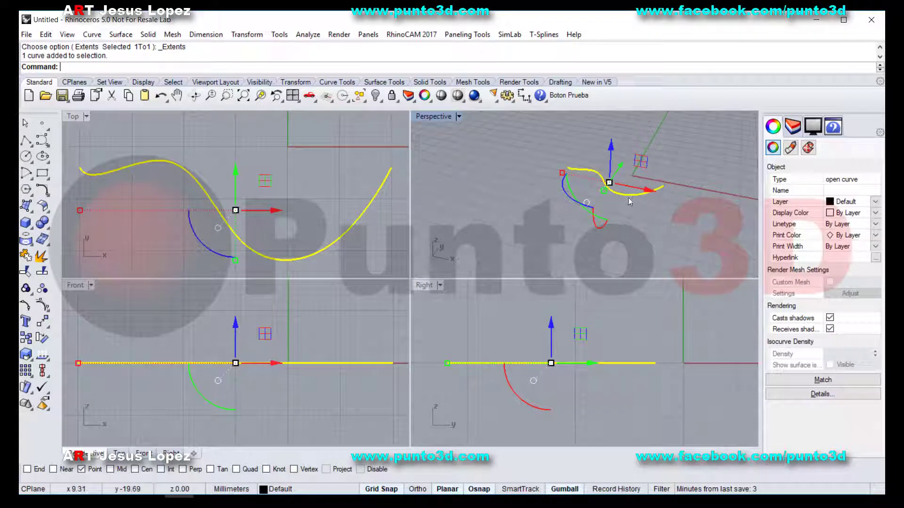
click(121, 35)
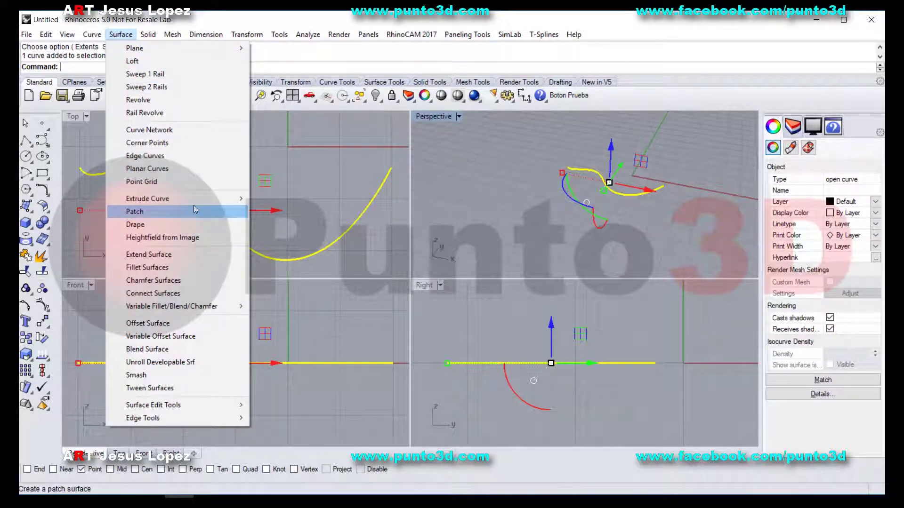
mouse_move(191, 203)
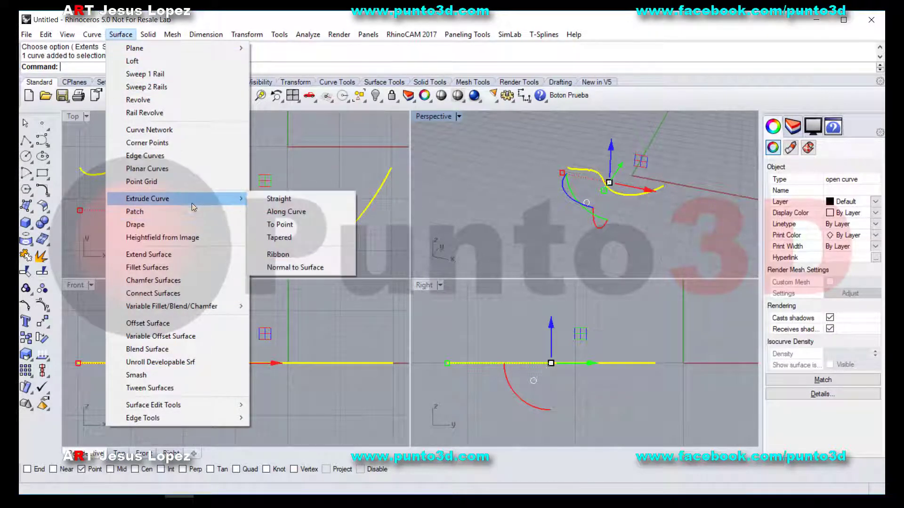
click(278, 199)
scroll(632, 335, down, 3)
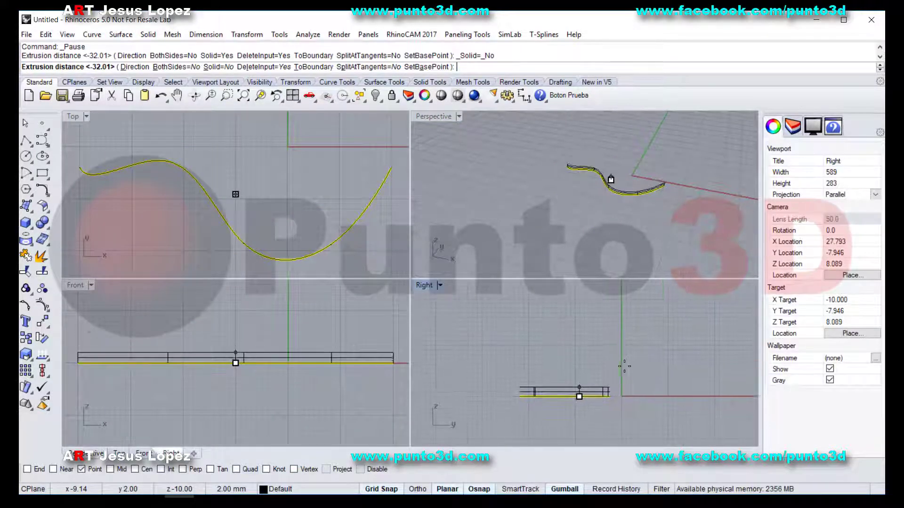
click(631, 313)
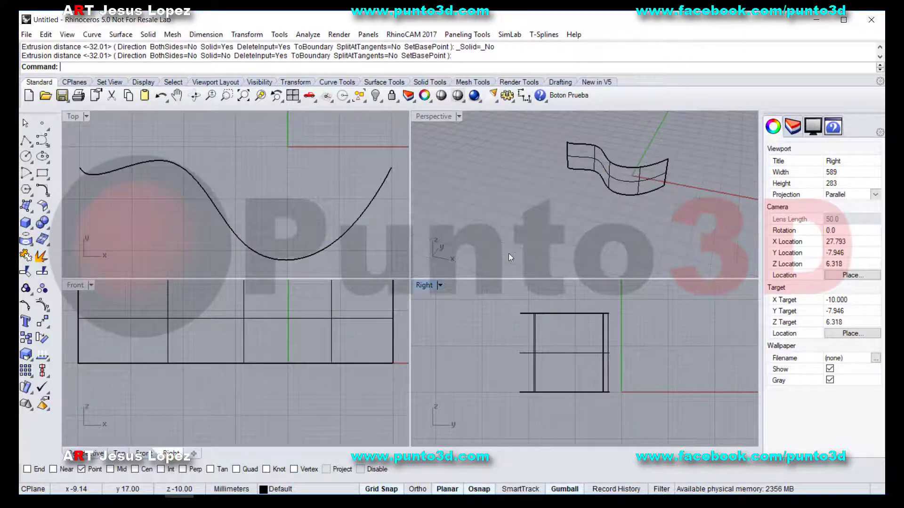
- Set all viewports to Shaded display and maximize the Perspective view on the extruded surface
right_drag(698, 231, 423, 126)
click(458, 116)
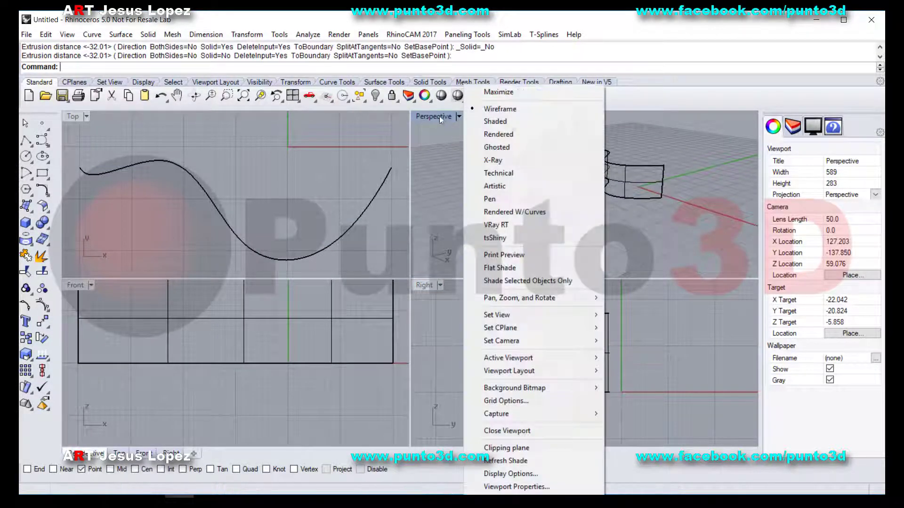
ctrl+click(498, 123)
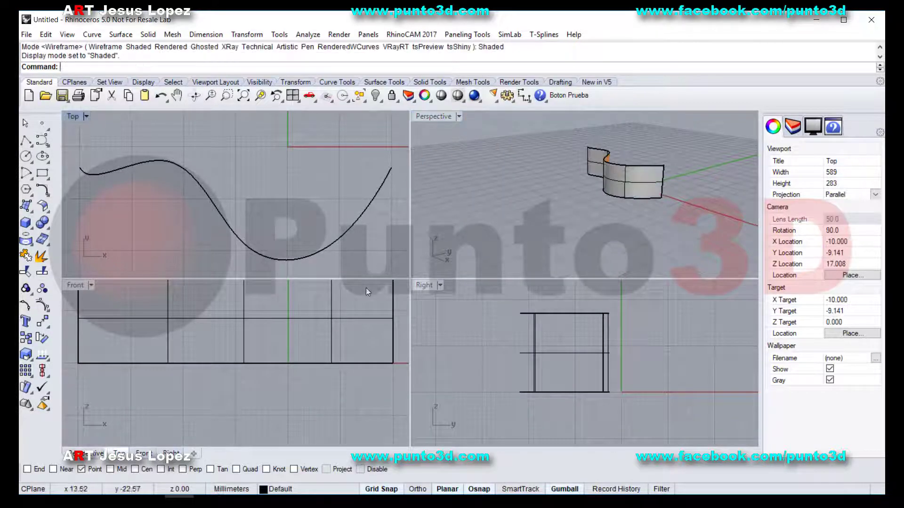
right_drag(623, 202, 634, 178)
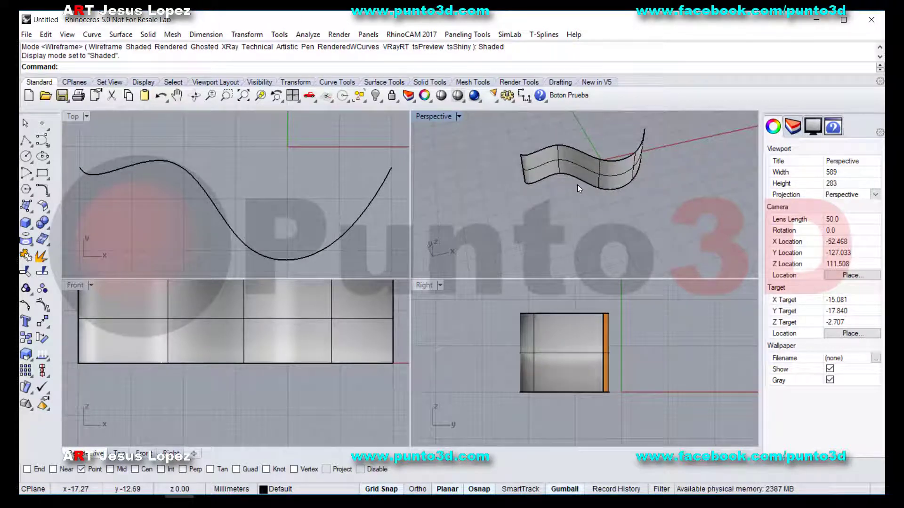
click(359, 96)
right_drag(403, 197, 368, 132)
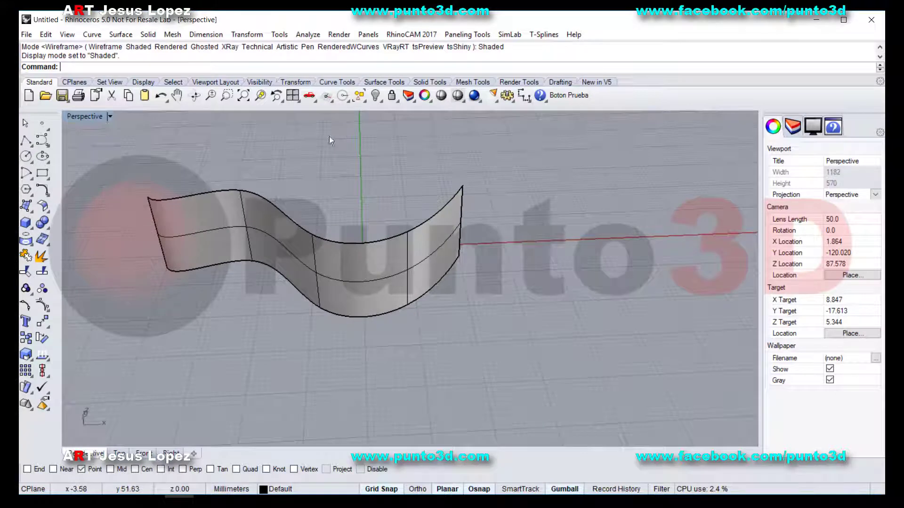
- Start the CreateUVCrv command and show its help topic, widened enough to read comfortably
click(246, 34)
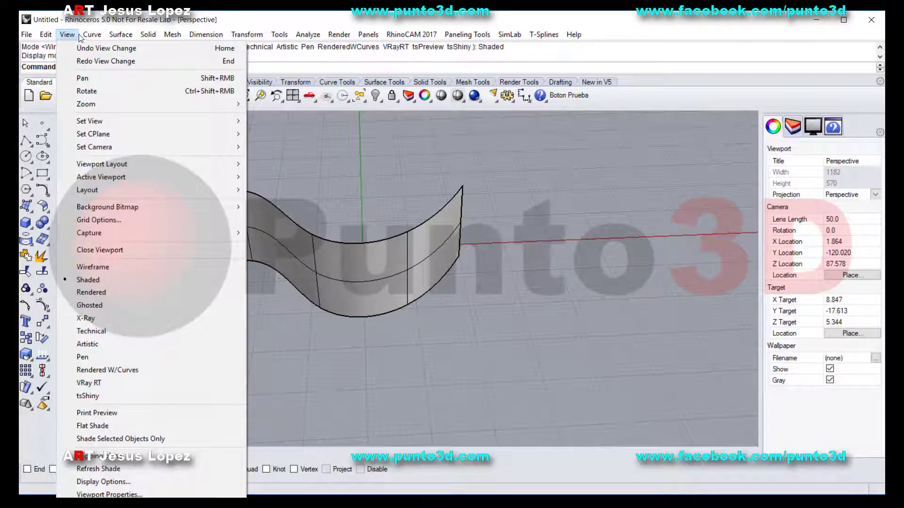
mouse_move(99, 31)
mouse_move(151, 404)
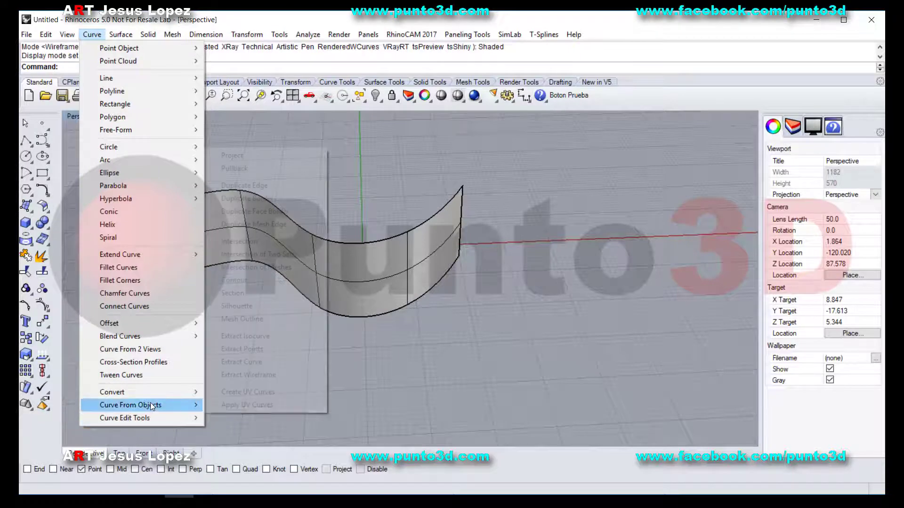
click(281, 393)
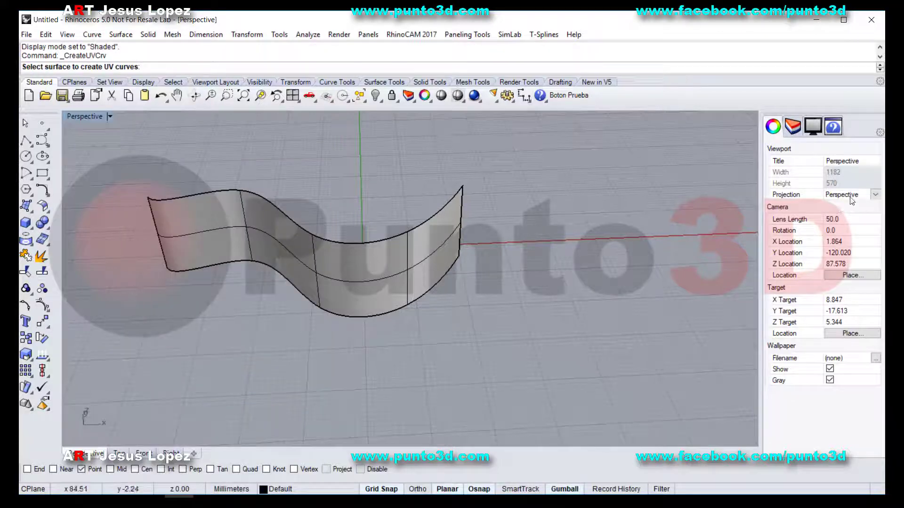
click(833, 126)
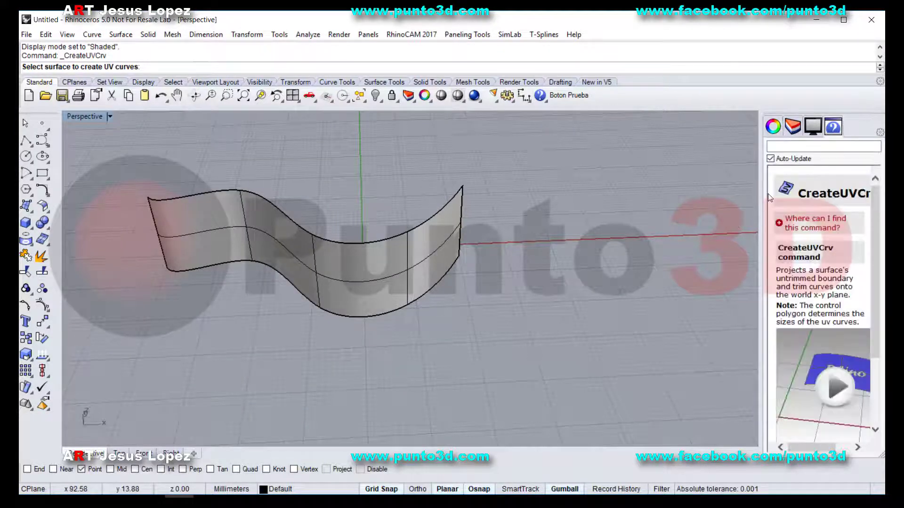
drag(759, 196, 610, 202)
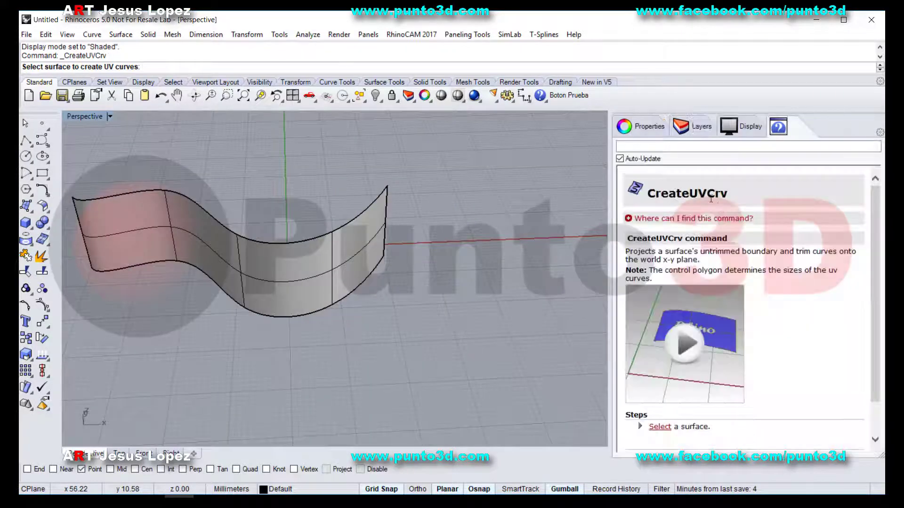
- Create the UV curves of the wavy extruded surface
right_drag(332, 226, 301, 199)
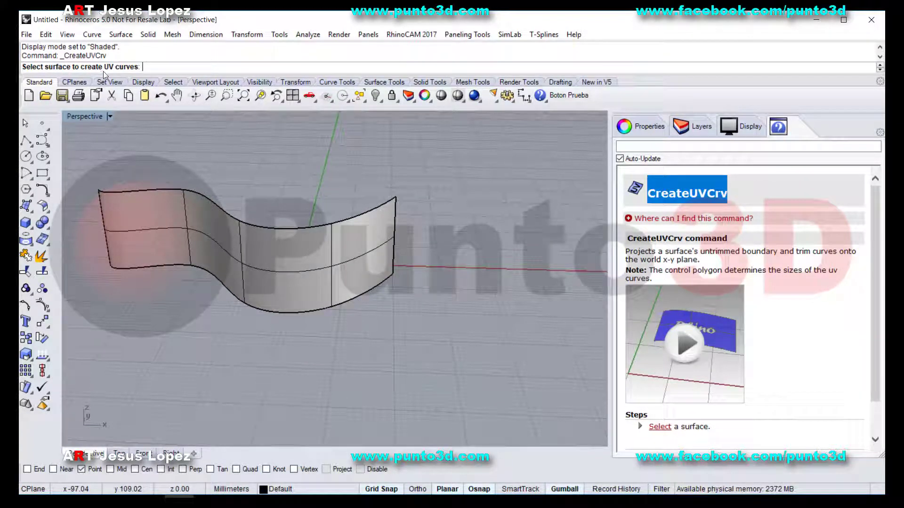
click(246, 263)
right_drag(254, 253, 295, 203)
right_click(242, 162)
right_drag(242, 162, 387, 192)
- Move the flat UV boundary rectangle clear of the wavy surface, to the area in front of it
click(369, 251)
click(382, 203)
drag(383, 204, 296, 308)
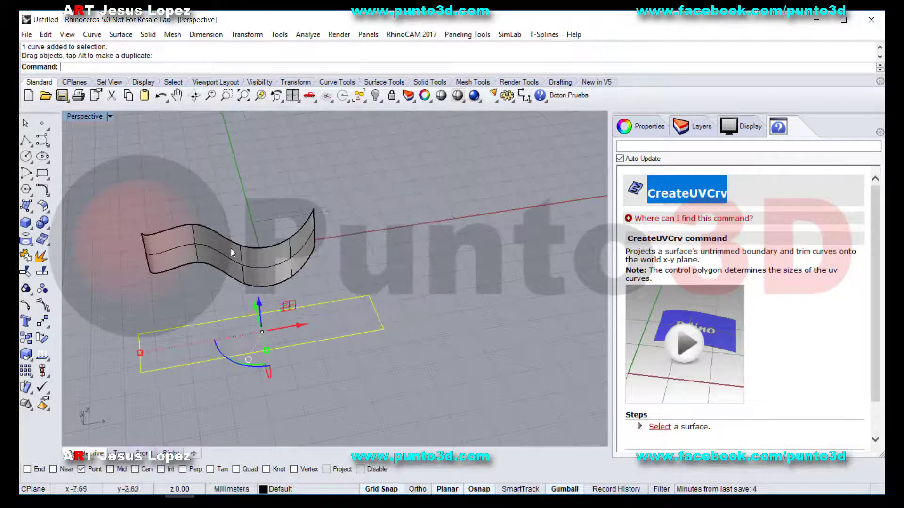
right_drag(228, 260, 180, 334)
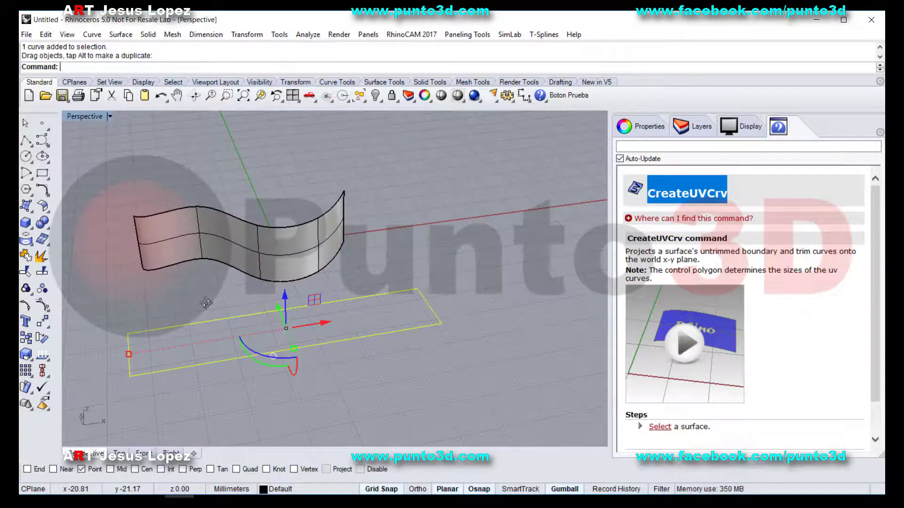
right_drag(203, 301, 180, 333)
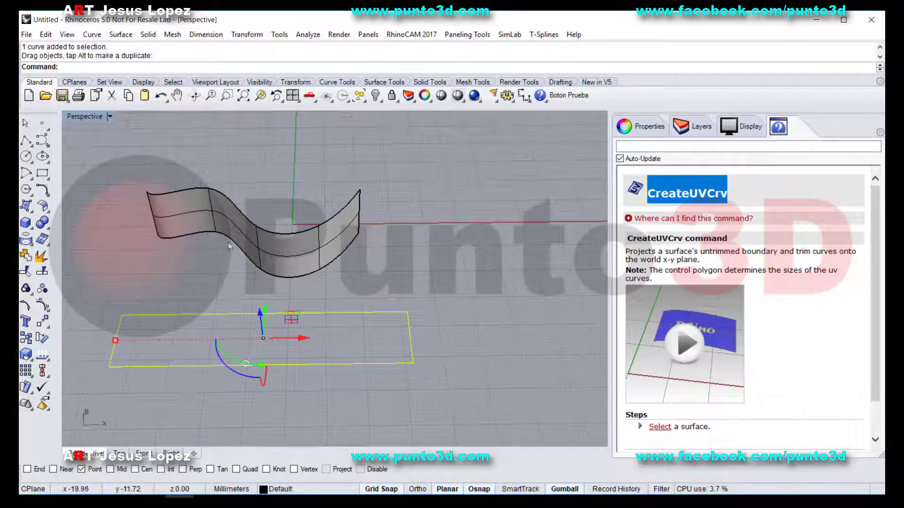
- Create a planar surface from the rectangular UV boundary curve with Planar Curves
click(184, 329)
click(181, 315)
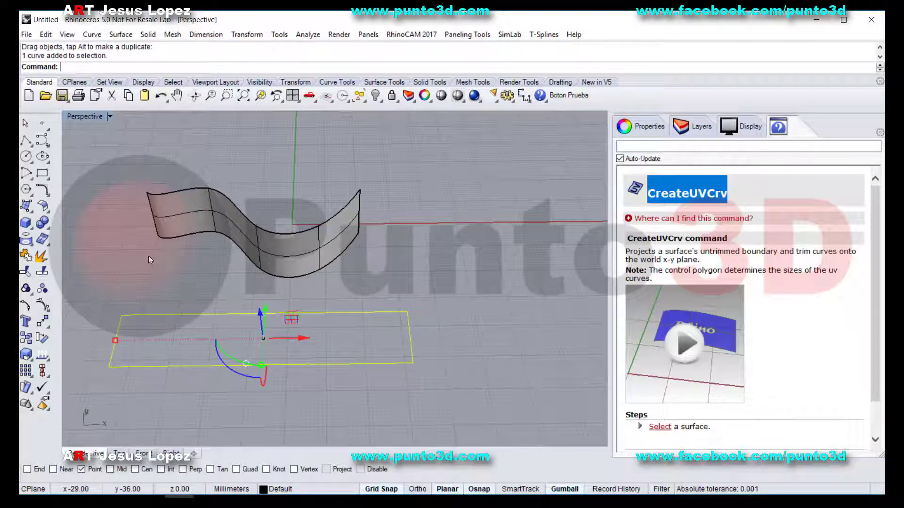
click(119, 35)
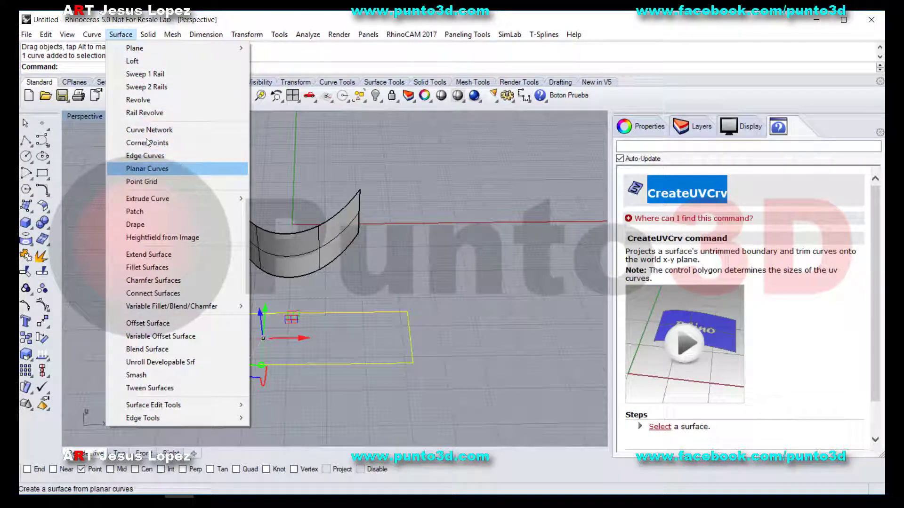
click(148, 169)
scroll(532, 275, up, 2)
mouse_move(222, 339)
right_down()
mouse_move(288, 317)
mouse_move(333, 365)
right_up()
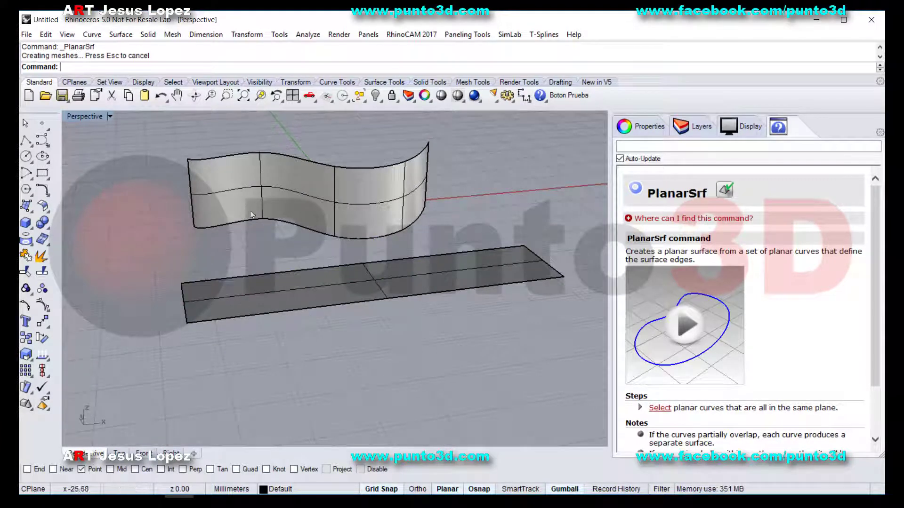
right_drag(316, 194, 351, 183)
right_drag(342, 292, 363, 282)
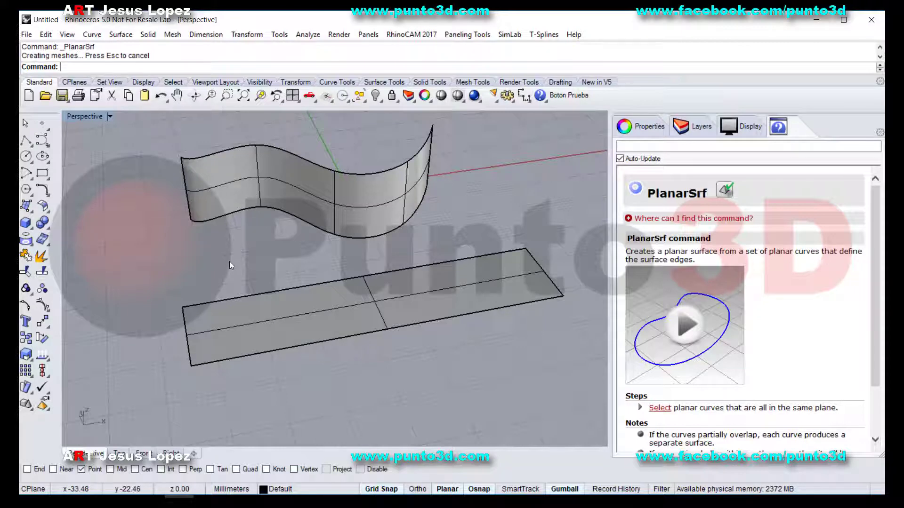
- In the Top view, draw a seven-point interpolated wave across the planar surface, from its lower-left corner to its lower-right corner
click(120, 453)
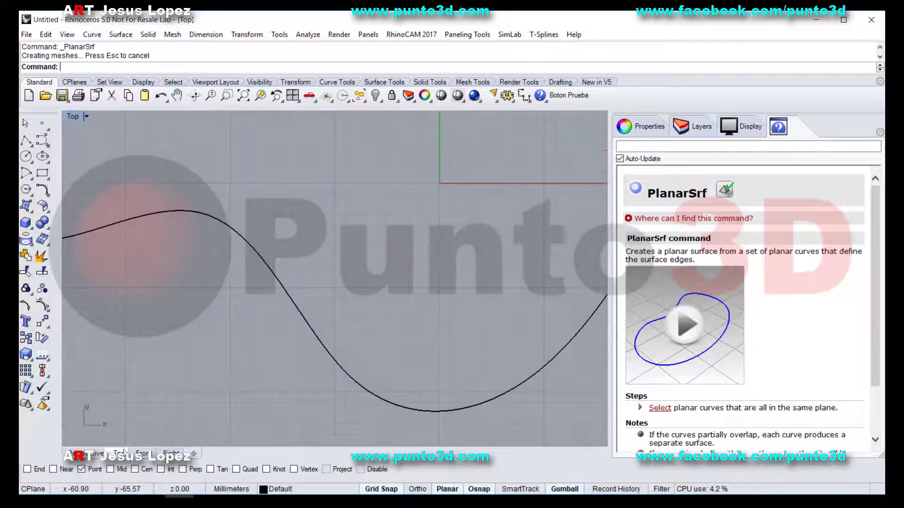
scroll(353, 306, down, 3)
scroll(370, 256, up, 2)
scroll(370, 256, up, 3)
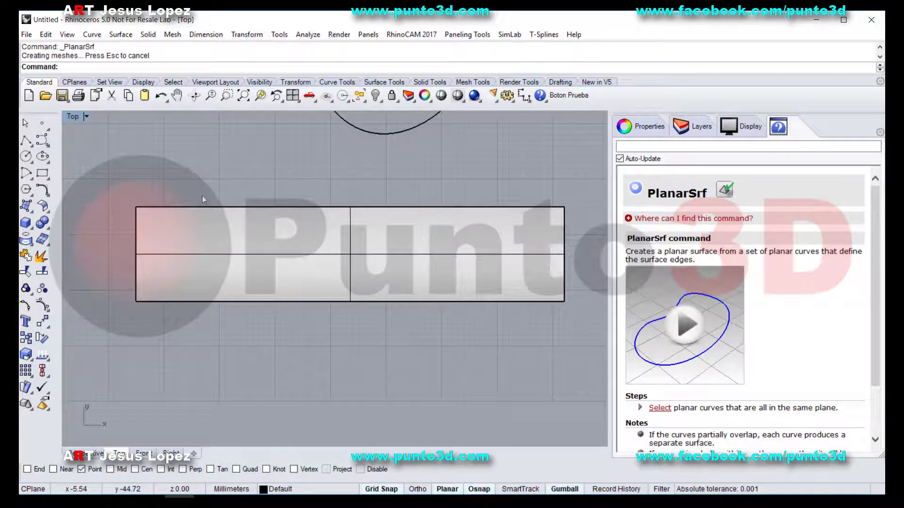
click(43, 140)
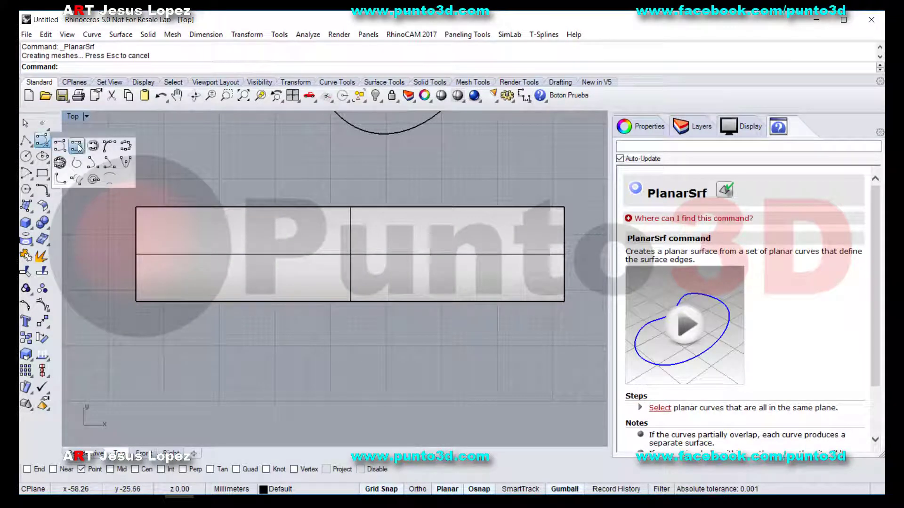
click(91, 34)
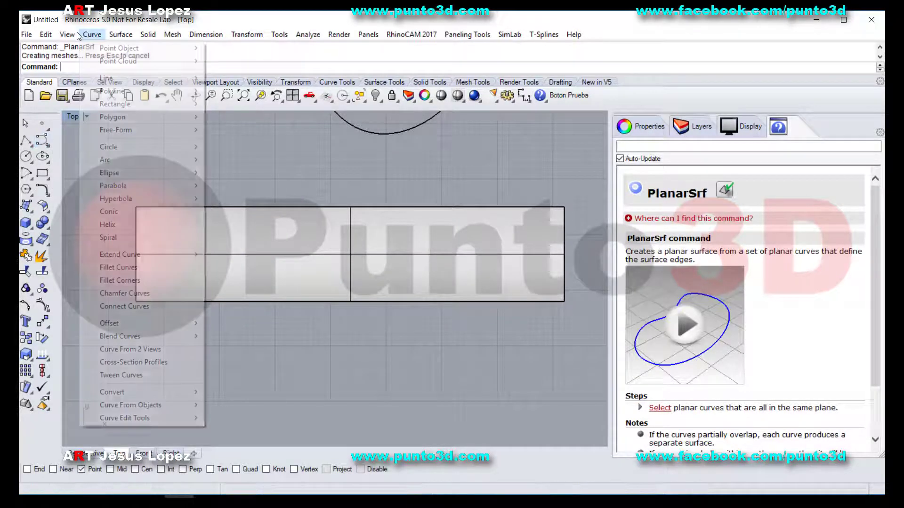
mouse_move(157, 131)
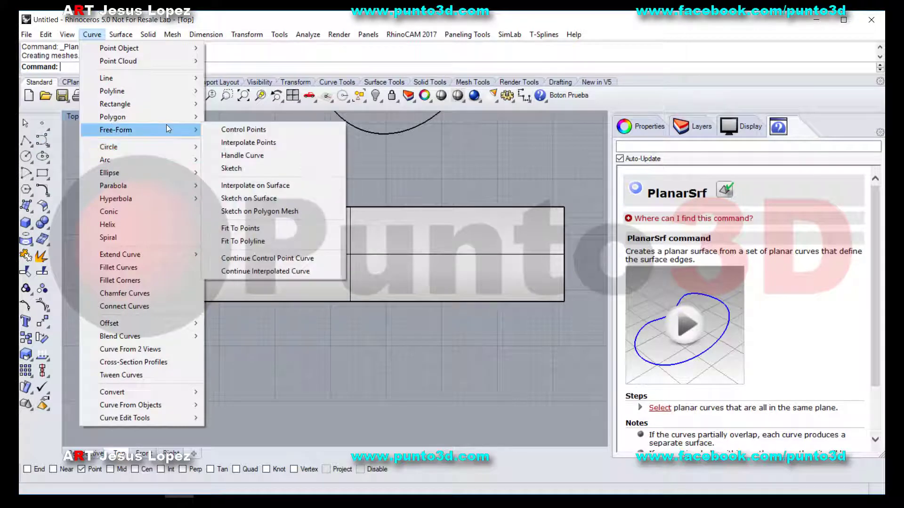
click(285, 142)
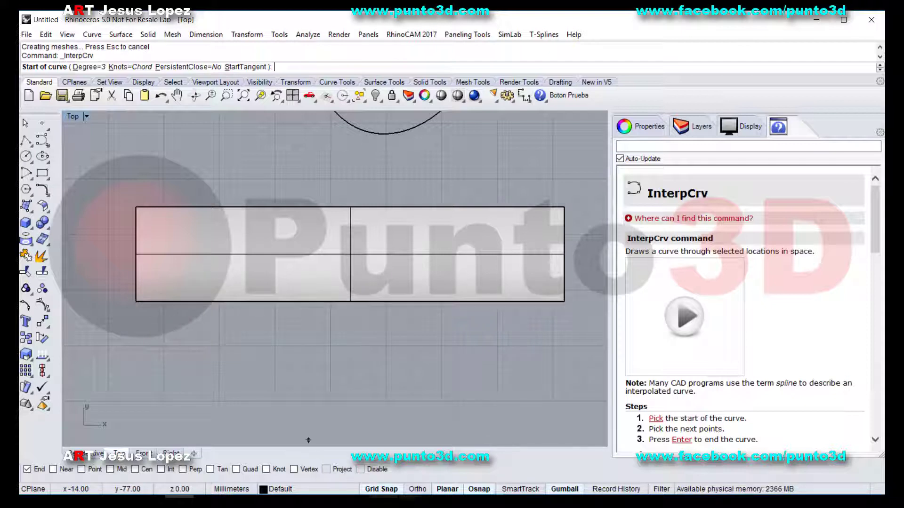
click(136, 301)
click(180, 246)
click(275, 290)
click(347, 240)
click(431, 274)
click(508, 240)
click(564, 301)
key(Return)
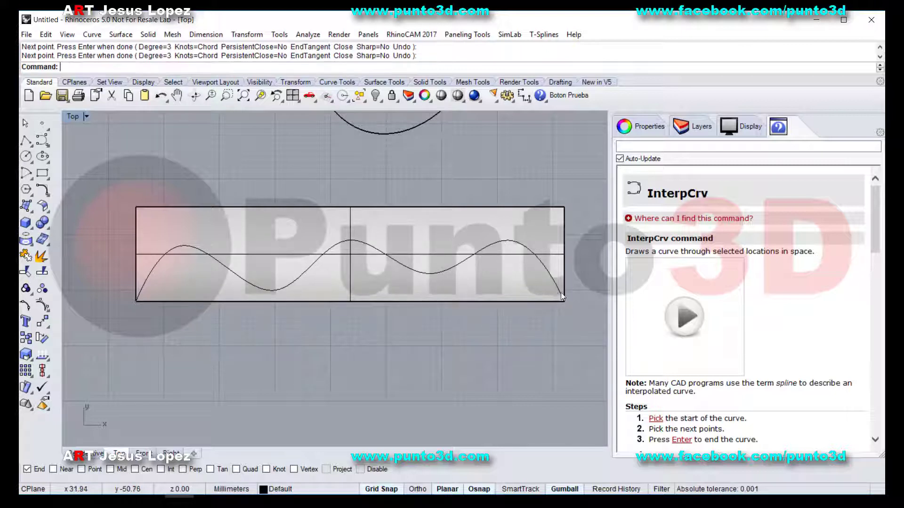
- Draw a six-pointed star above the wave on the planar surface's left half, with a second radius of about 2.2 mm
click(26, 206)
click(90, 35)
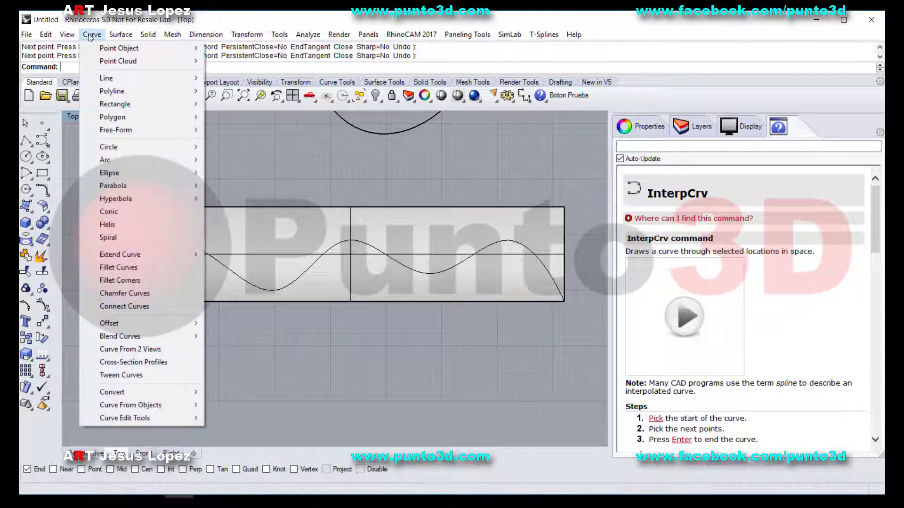
mouse_move(125, 116)
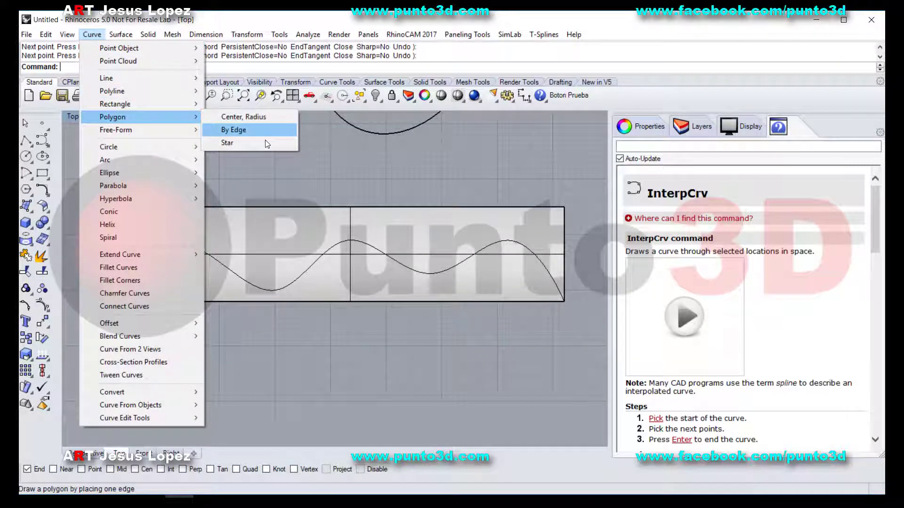
click(239, 140)
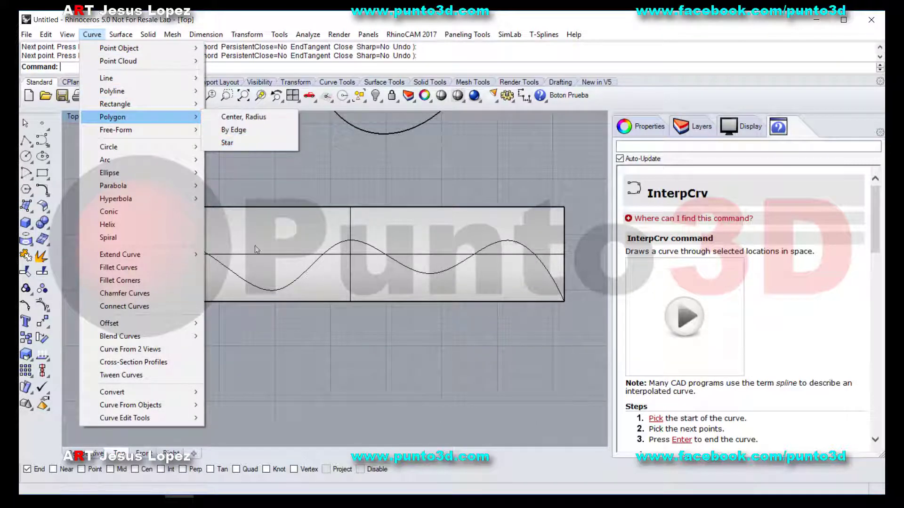
scroll(258, 241, up, 1)
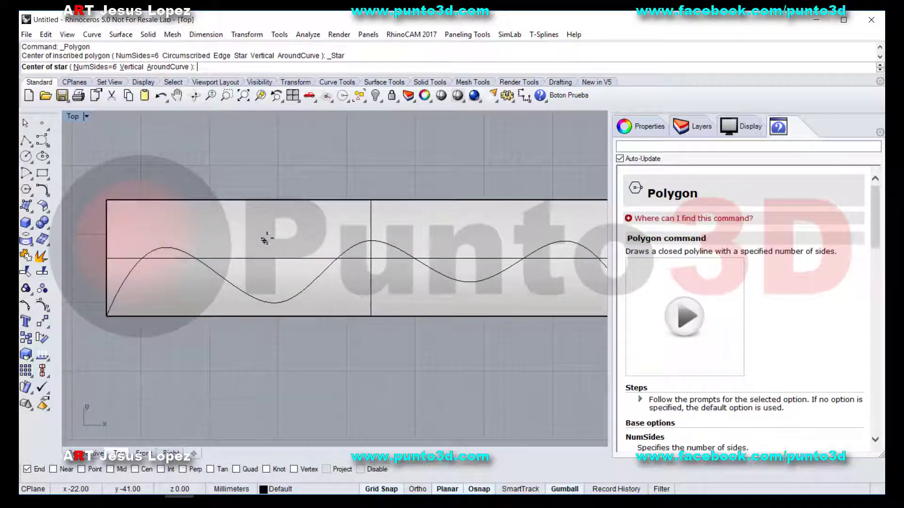
click(264, 241)
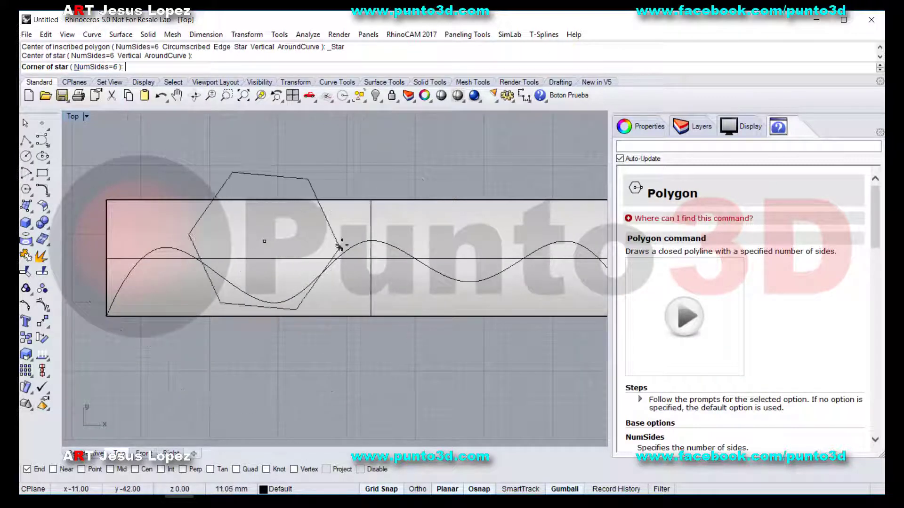
click(289, 230)
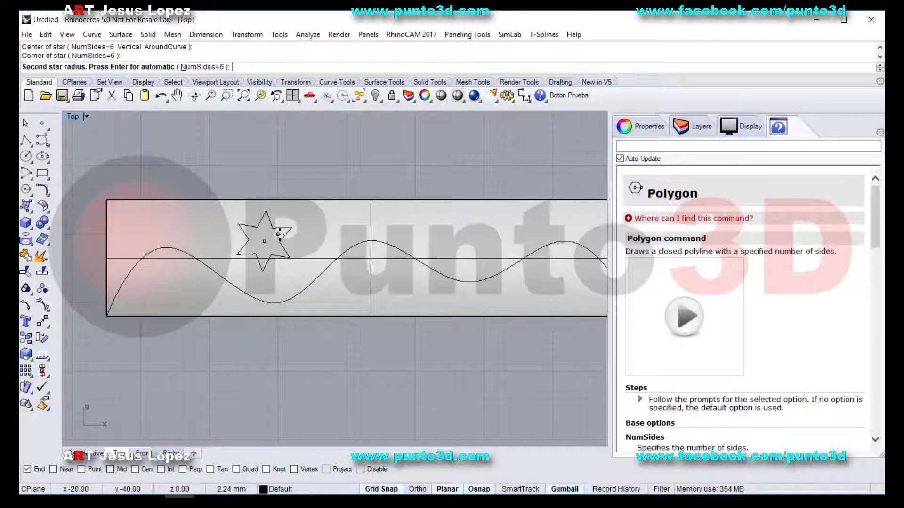
click(278, 234)
- Draw another six-pointed star below the wave near the planar surface's right end, with a second radius of about 1.4 mm
right_drag(576, 282, 506, 263)
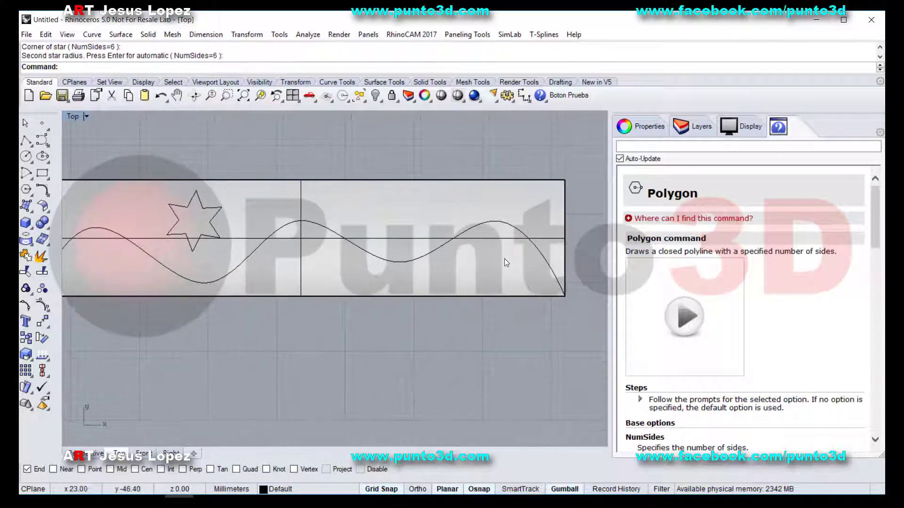
right_click(506, 262)
click(488, 262)
click(509, 242)
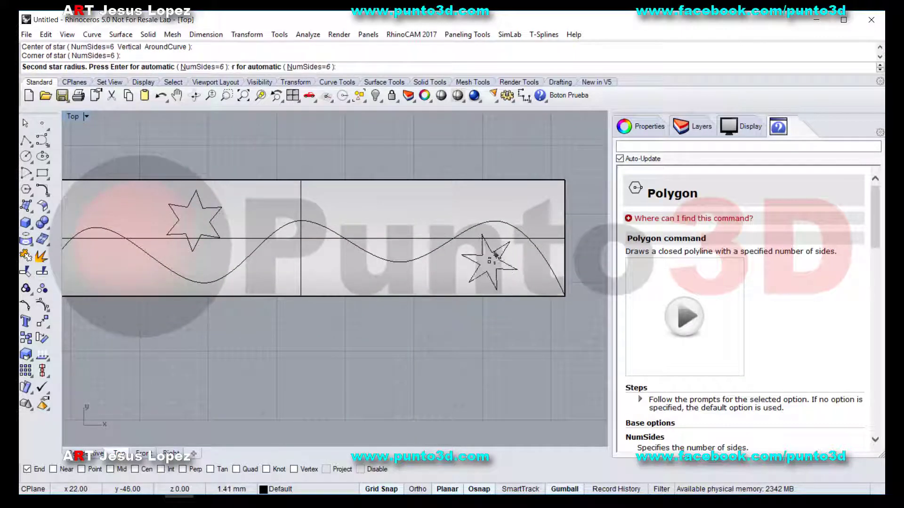
click(497, 253)
scroll(411, 245, down, 2)
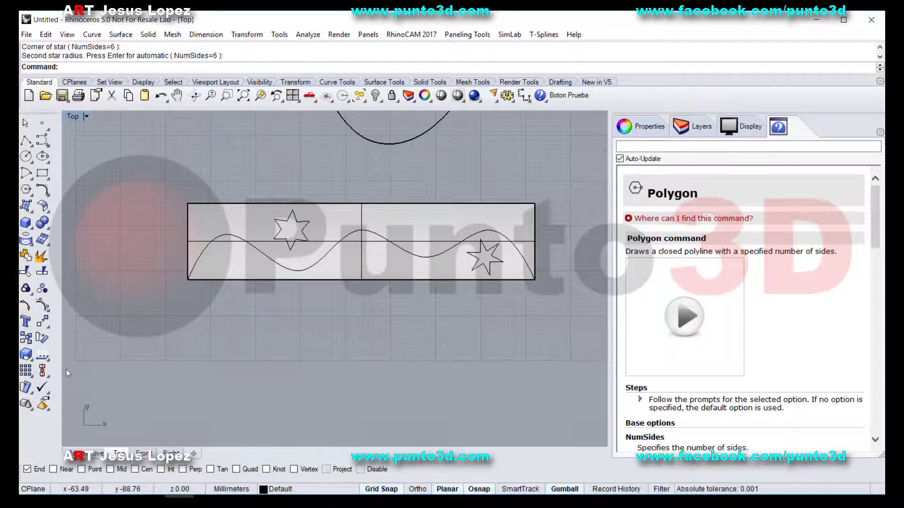
- In the Perspective view, start Flow along Surface with the wave and both stars on the planar surface as the objects
key(ctrl+shift+Tab)
right_drag(369, 337, 317, 187)
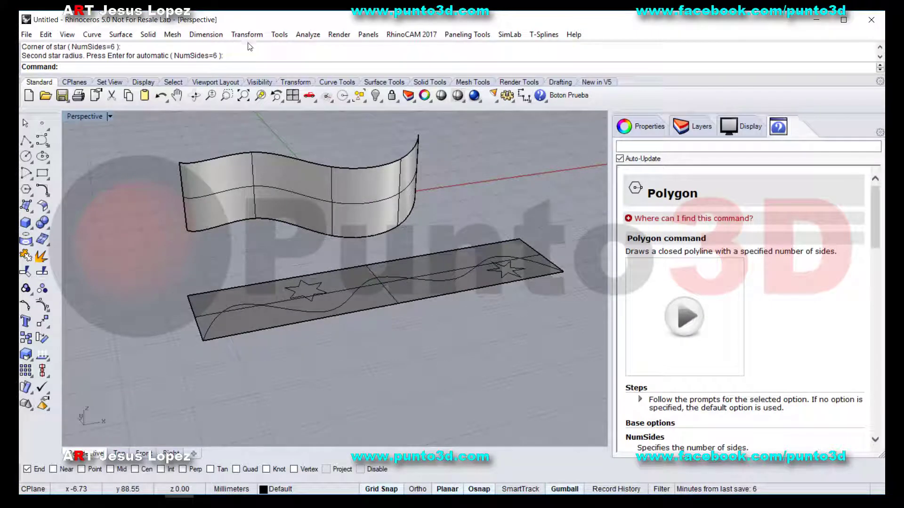
click(279, 35)
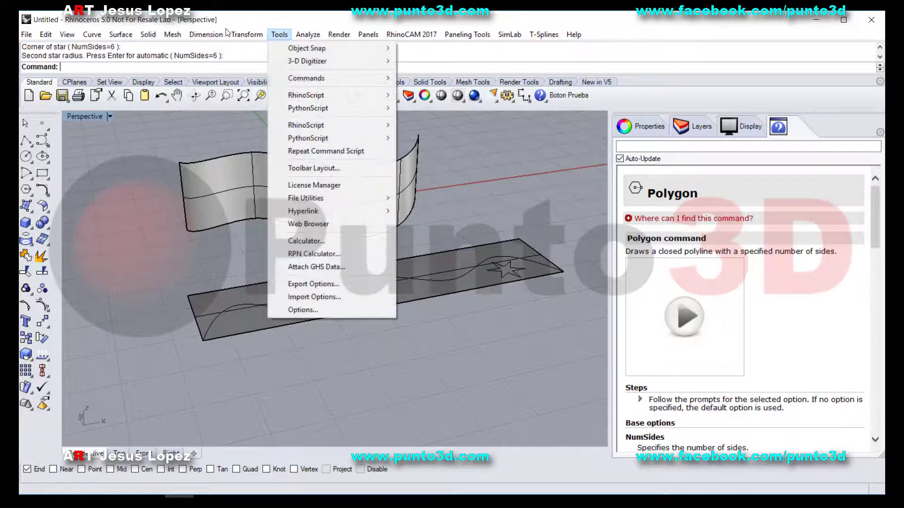
mouse_move(247, 34)
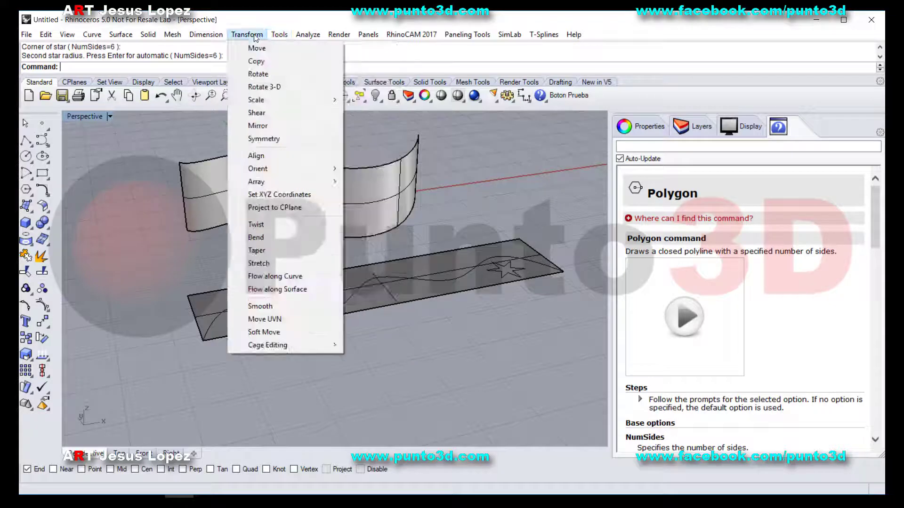
click(305, 298)
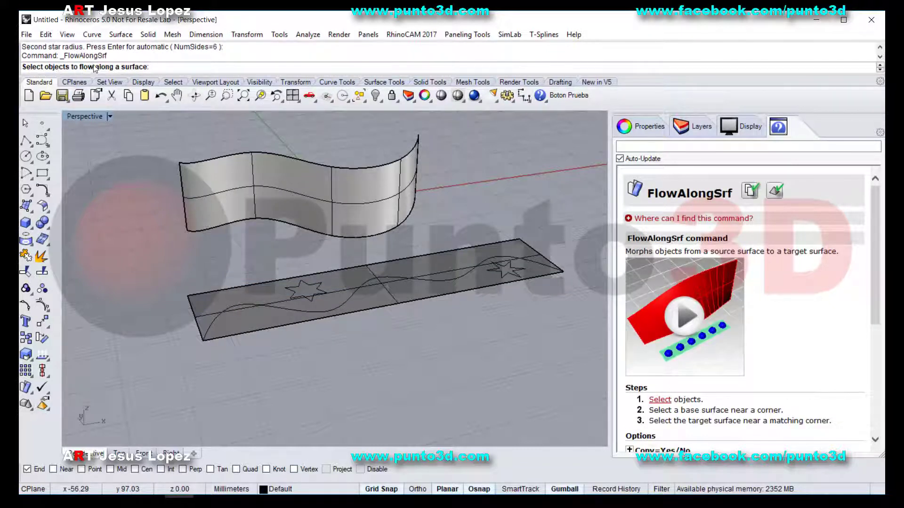
click(251, 304)
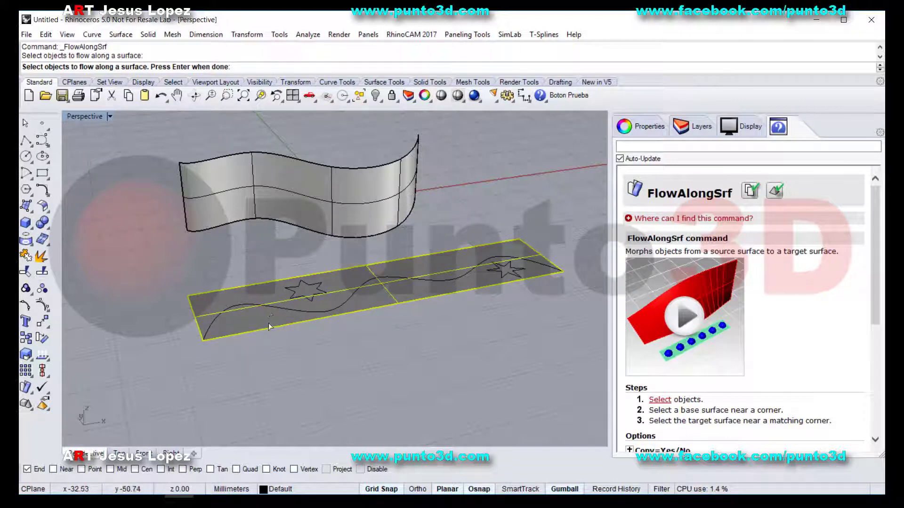
click(293, 305)
click(302, 294)
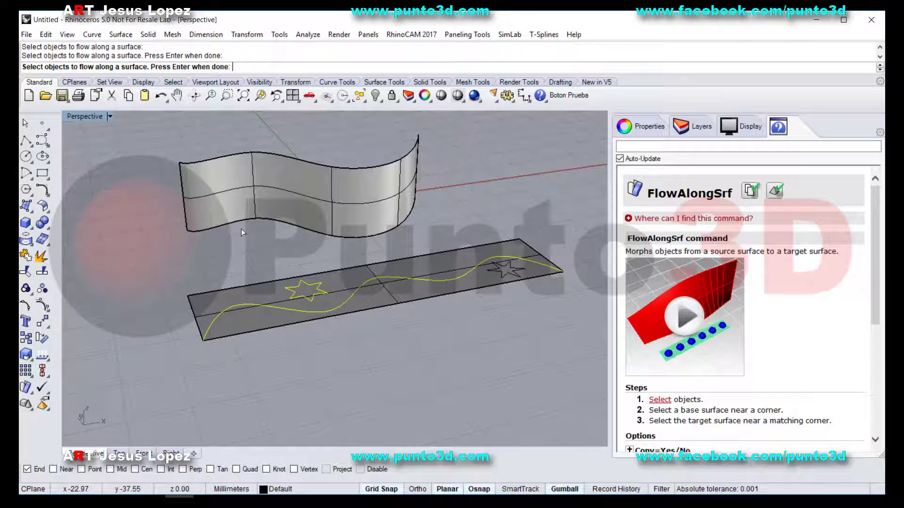
click(528, 260)
click(548, 299)
right_drag(549, 298, 464, 217)
key(Return)
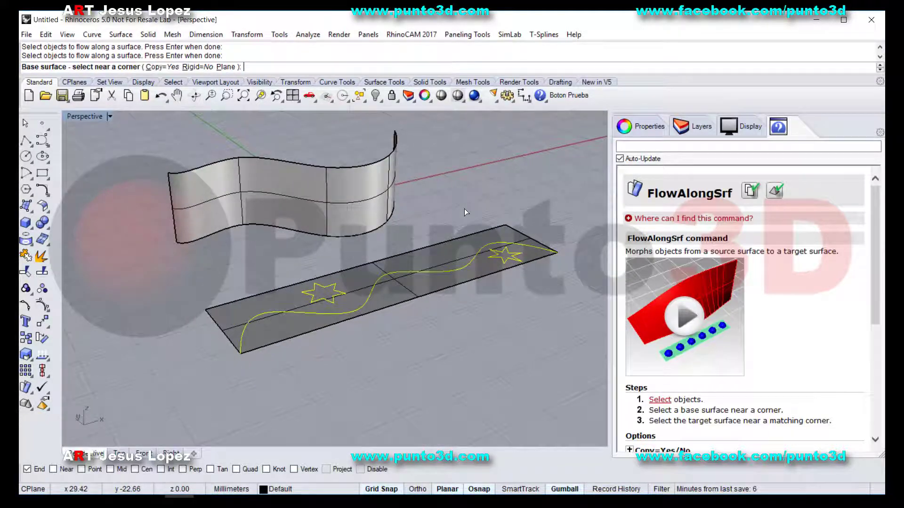
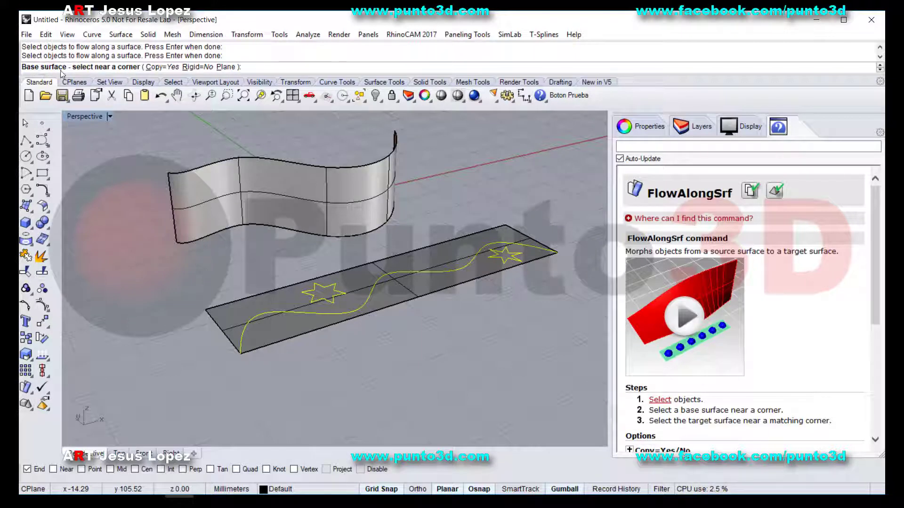
- Try to flow the copies from the planar surface's lower-left corner to the upper-right corner of the wavy surface
click(285, 332)
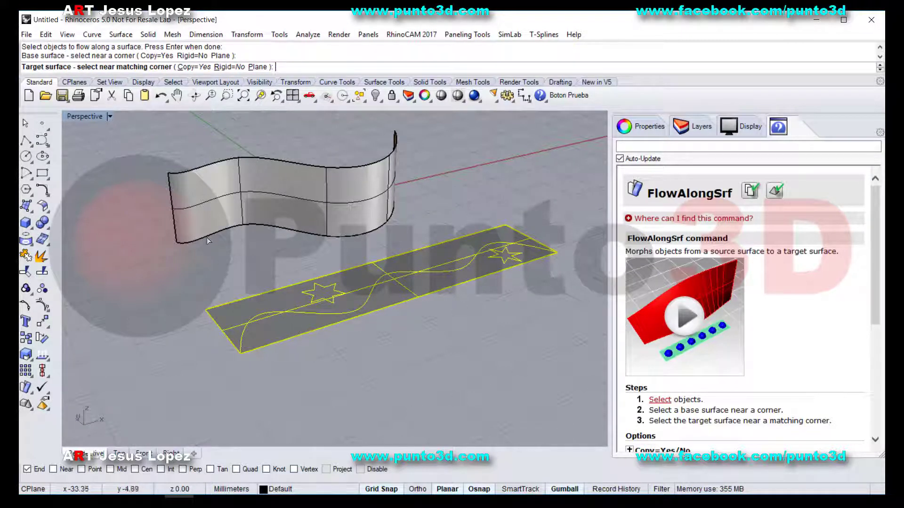
right_drag(217, 231, 457, 174)
click(467, 176)
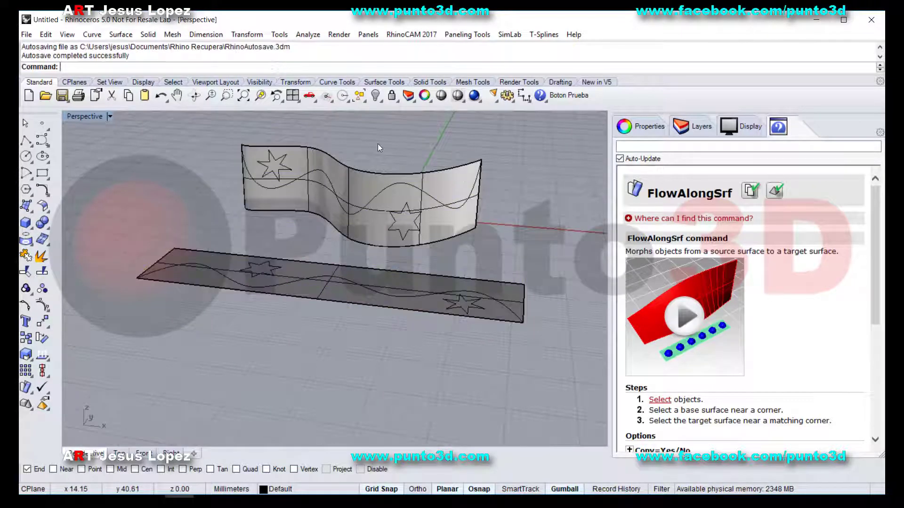
right_drag(395, 207, 408, 211)
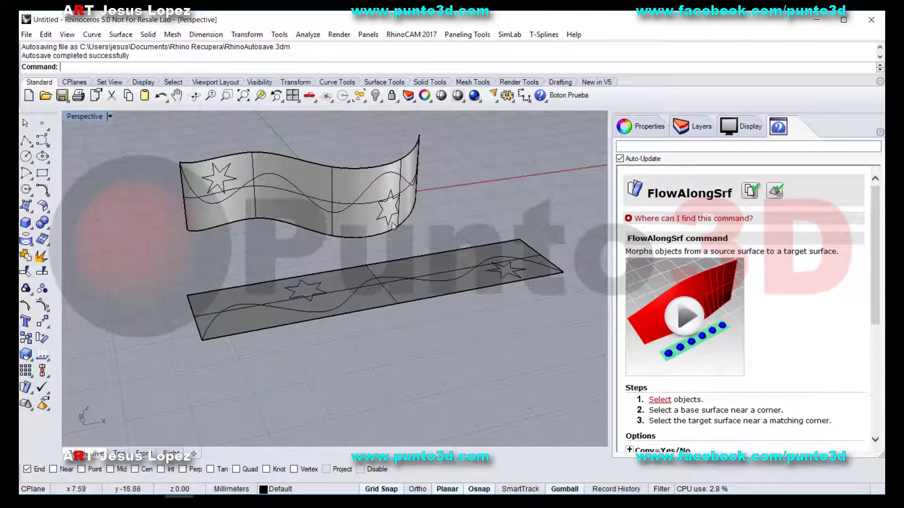
- Clear the selection and undo the flow along the surface
click(318, 180)
click(302, 289)
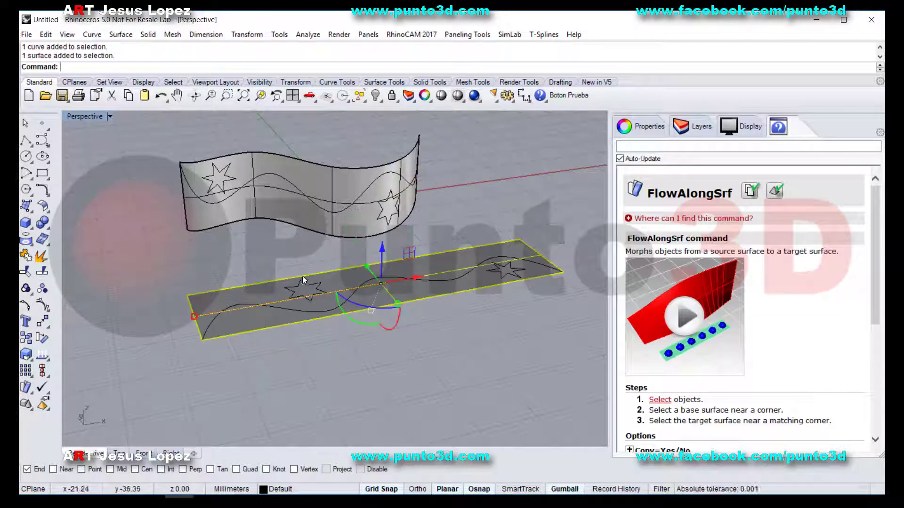
key(Escape)
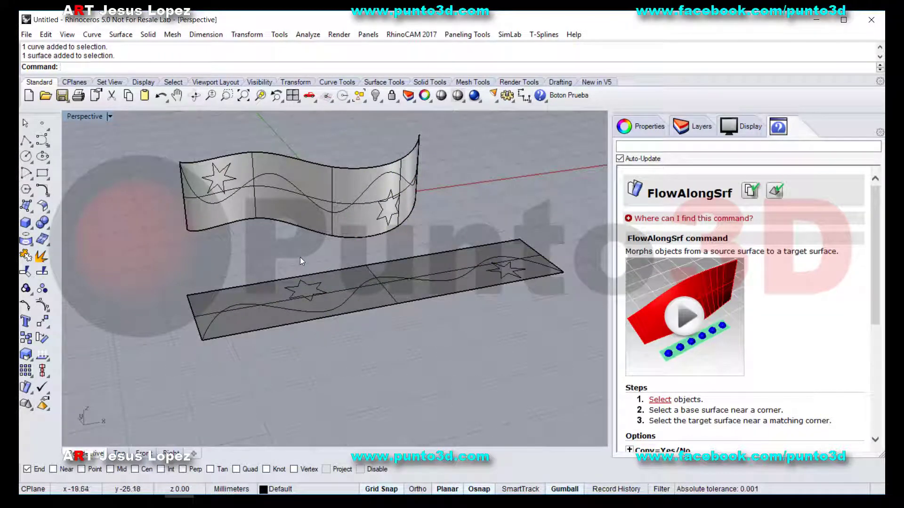
key(ctrl+z)
right_drag(292, 255, 326, 281)
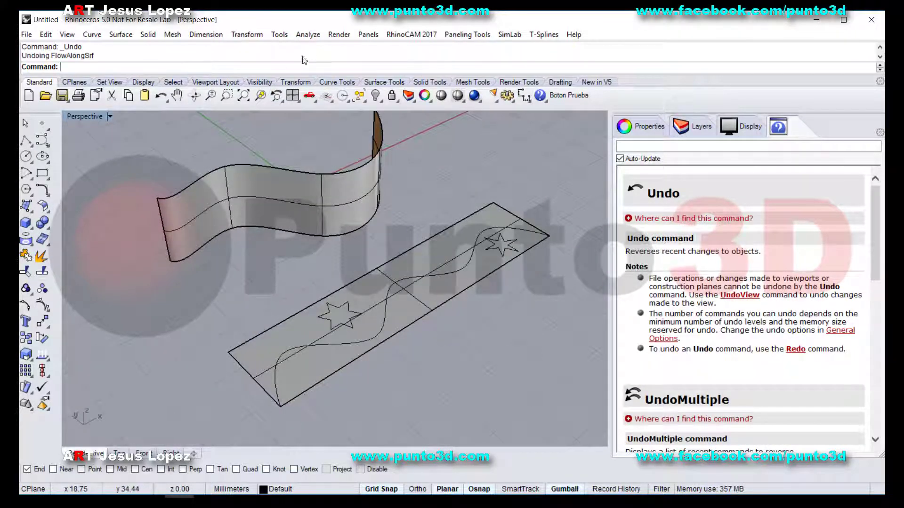
- Flow copies of the wave and both stars onto the wavy surface with Record History on, matching the lower-left corners of both surfaces
click(247, 35)
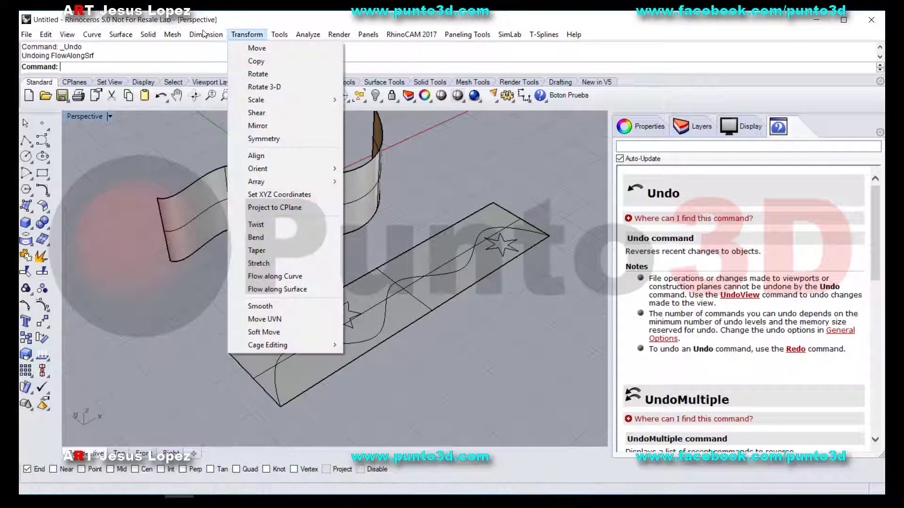
click(312, 290)
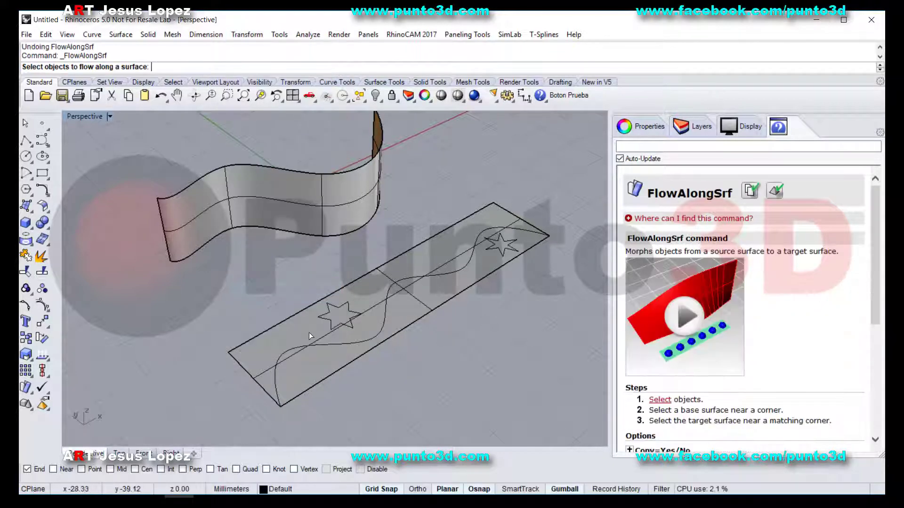
drag(270, 404, 590, 216)
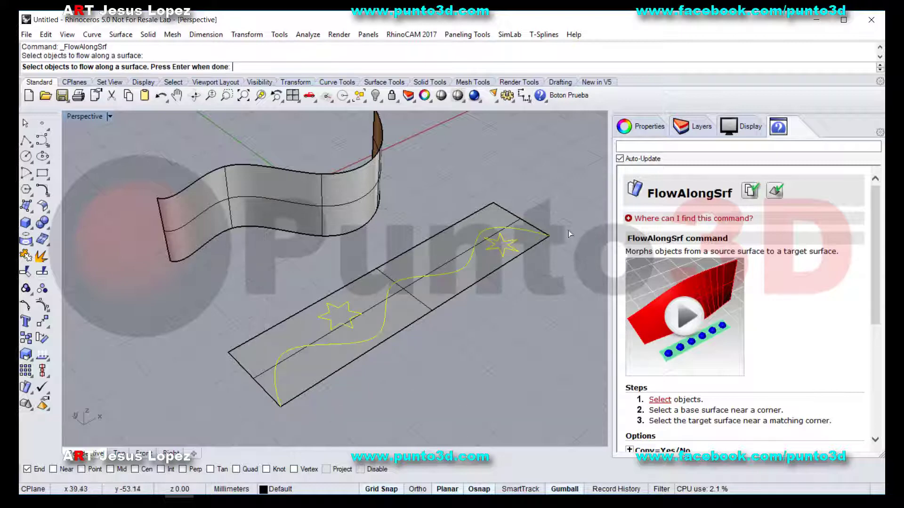
right_drag(486, 274, 362, 320)
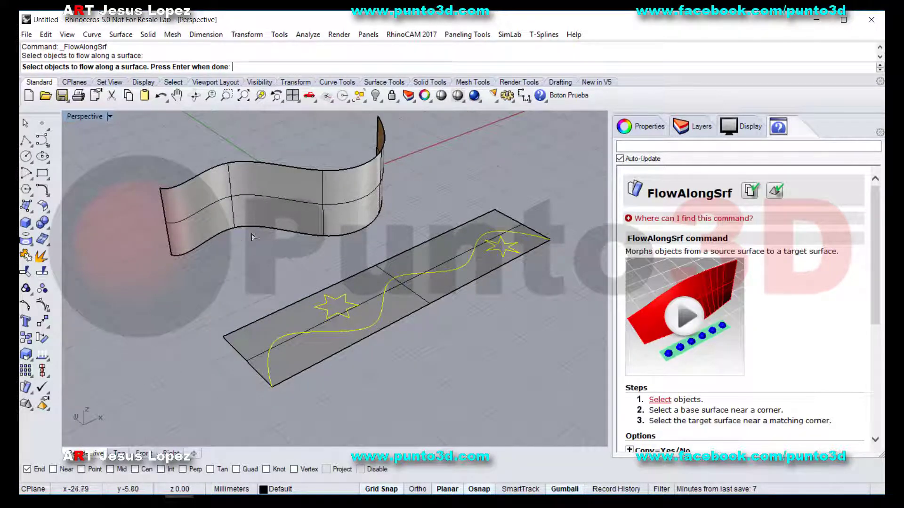
right_click(244, 198)
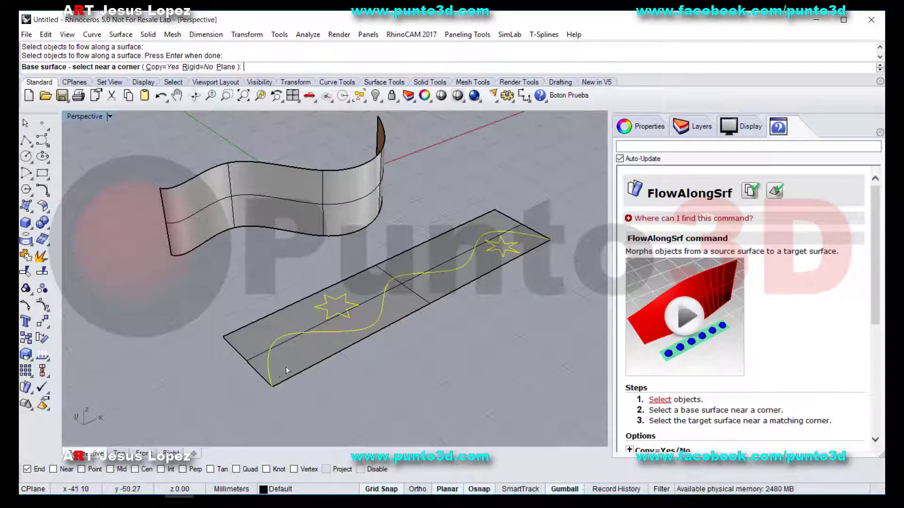
click(278, 386)
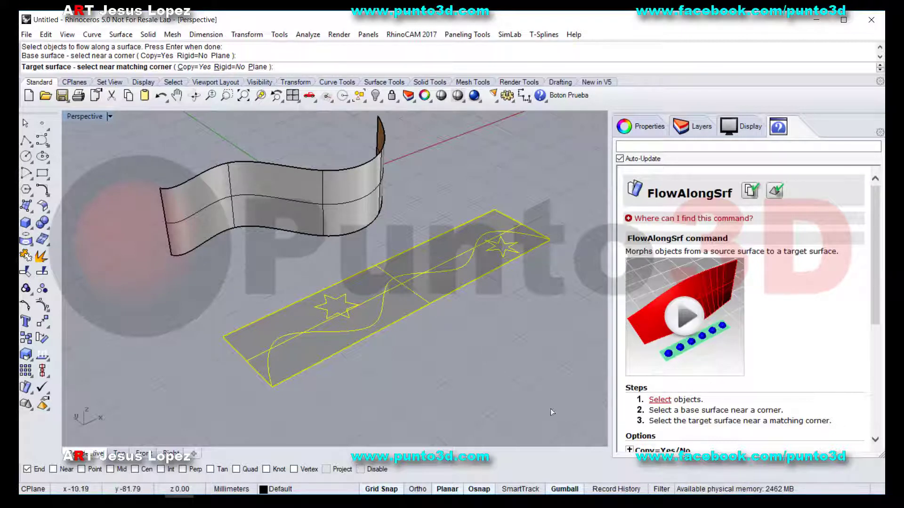
click(620, 493)
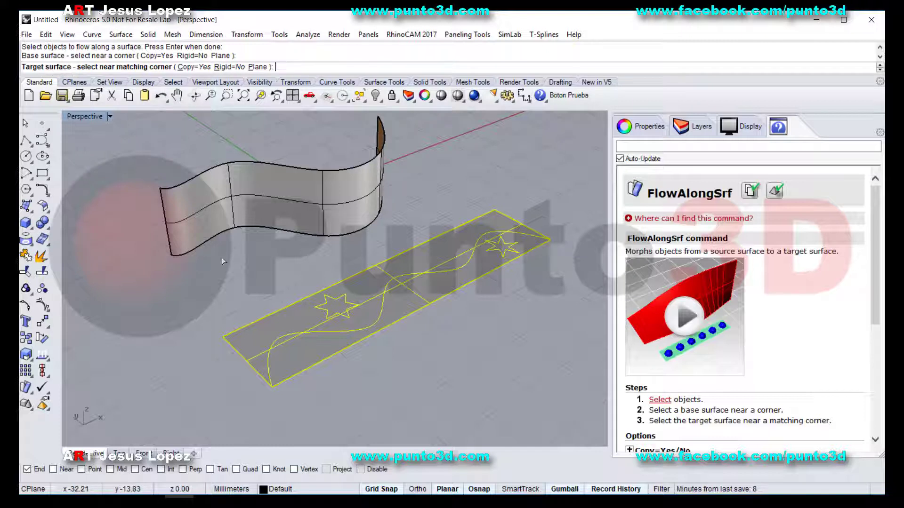
click(210, 224)
right_drag(238, 223, 250, 323)
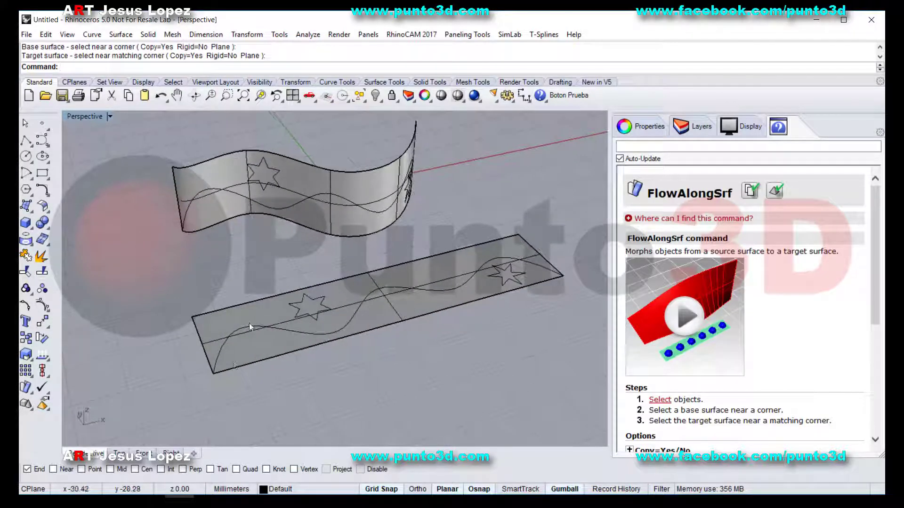
- Move the left star on the planar surface slightly toward the surface's middle, leaving nothing selected
click(320, 301)
mouse_move(320, 295)
mouse_down()
mouse_move(326, 308)
mouse_move(355, 314)
mouse_move(426, 295)
mouse_move(346, 304)
mouse_move(304, 287)
mouse_up()
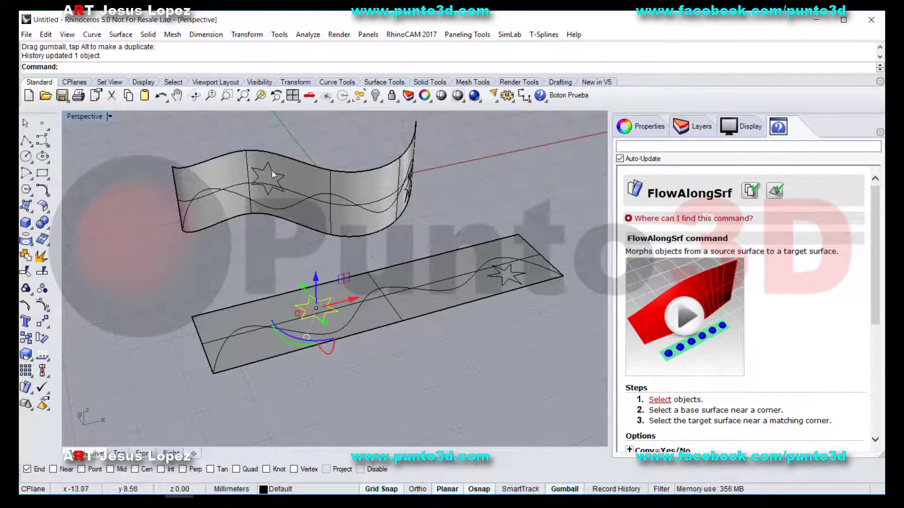
key(Escape)
click(334, 186)
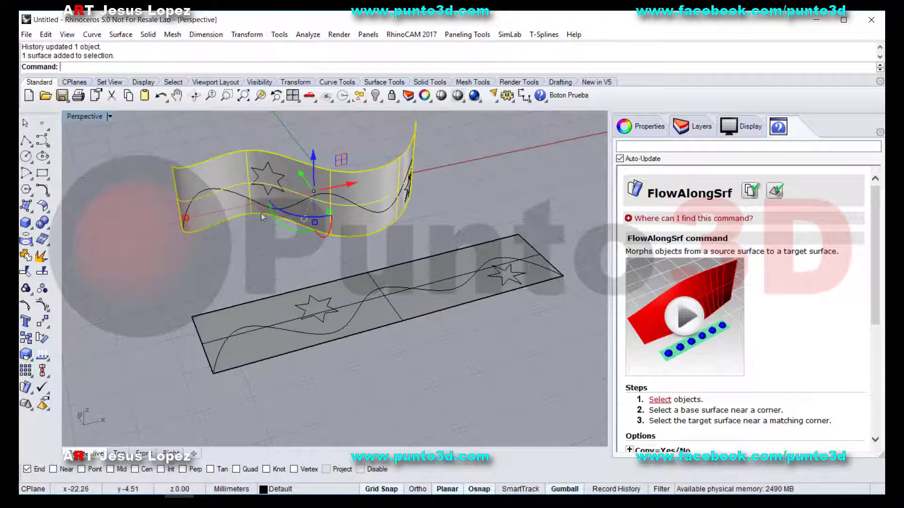
key(Escape)
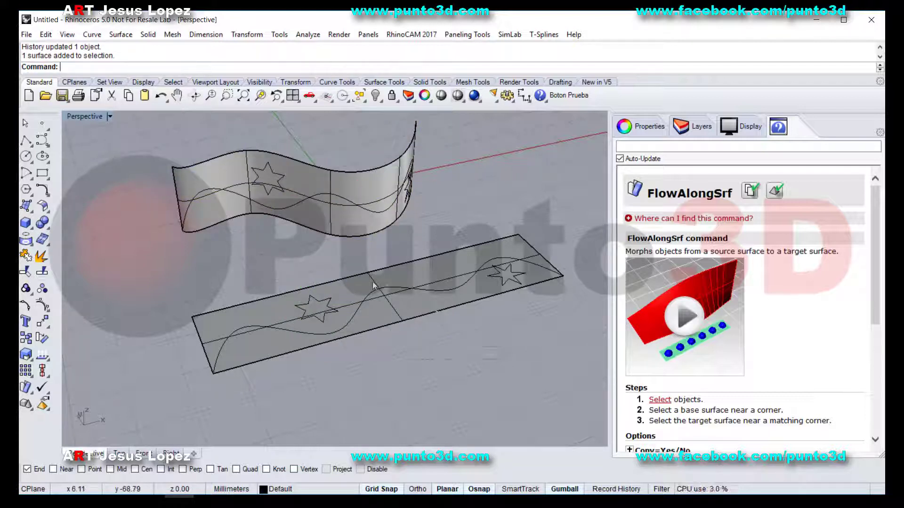
- Select all curves and both surfaces and hide their surface isocurves
drag(175, 155, 157, 142)
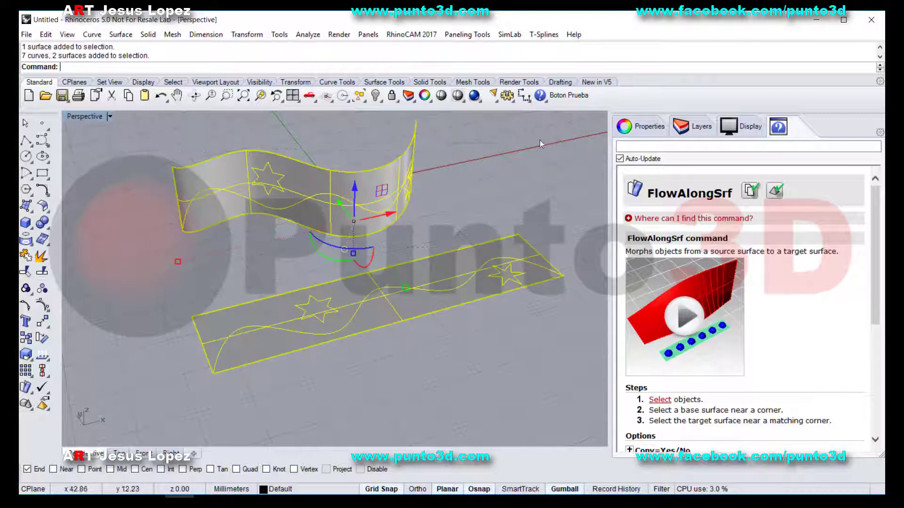
click(641, 127)
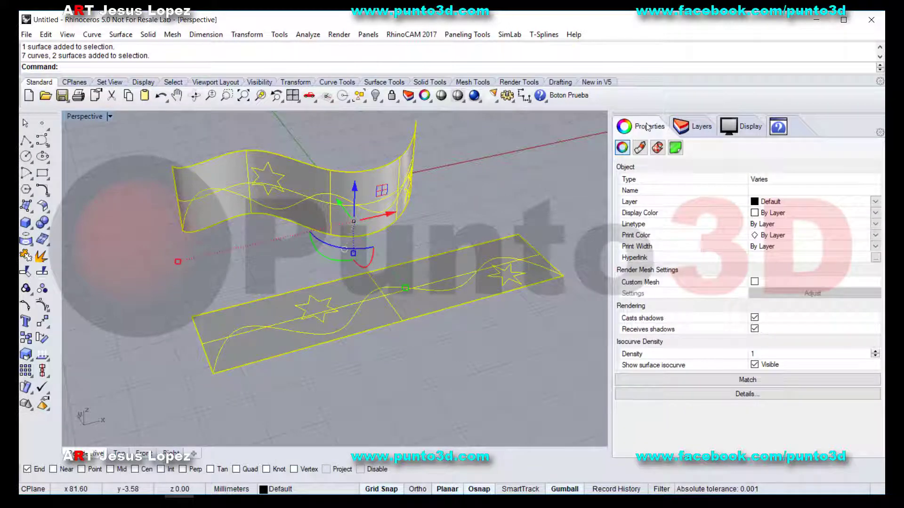
click(755, 365)
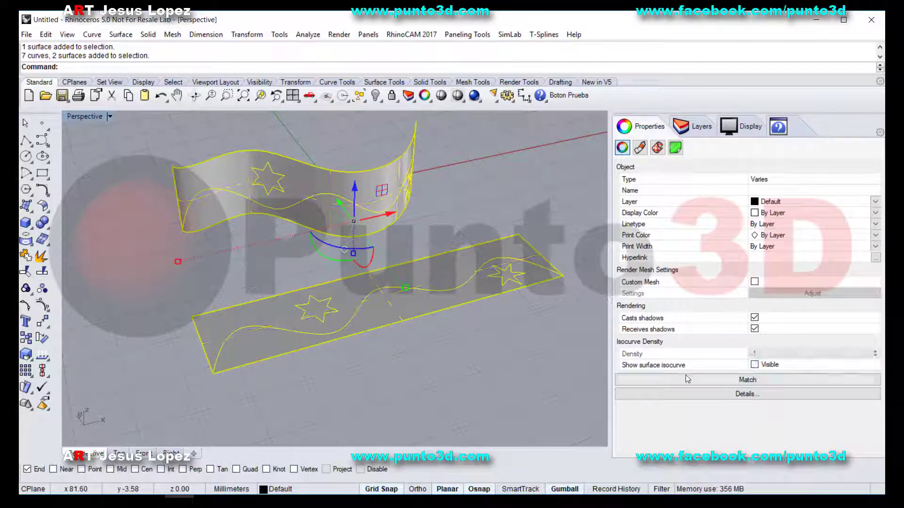
right_drag(357, 220, 360, 210)
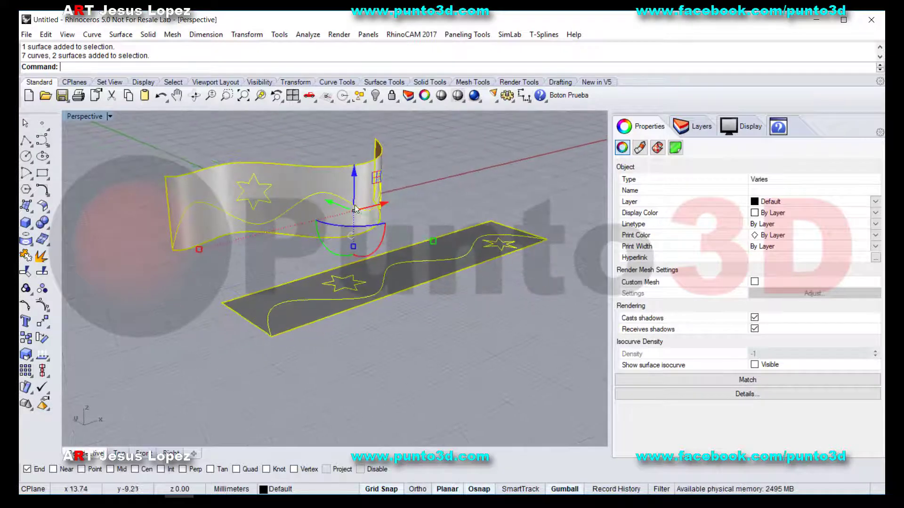
click(755, 364)
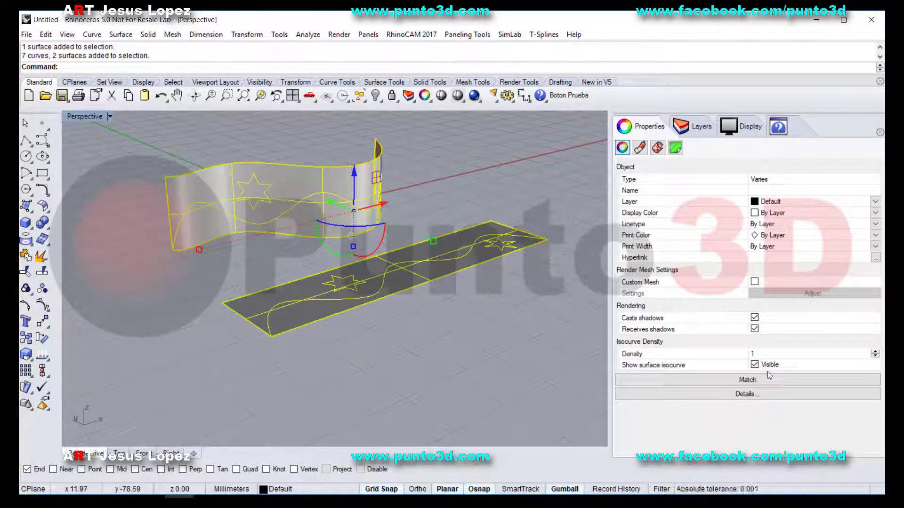
click(755, 365)
right_drag(388, 250, 333, 323)
click(414, 236)
- Try stretching the left star on the planar surface lengthwise
click(333, 313)
key(Return)
drag(298, 313, 262, 316)
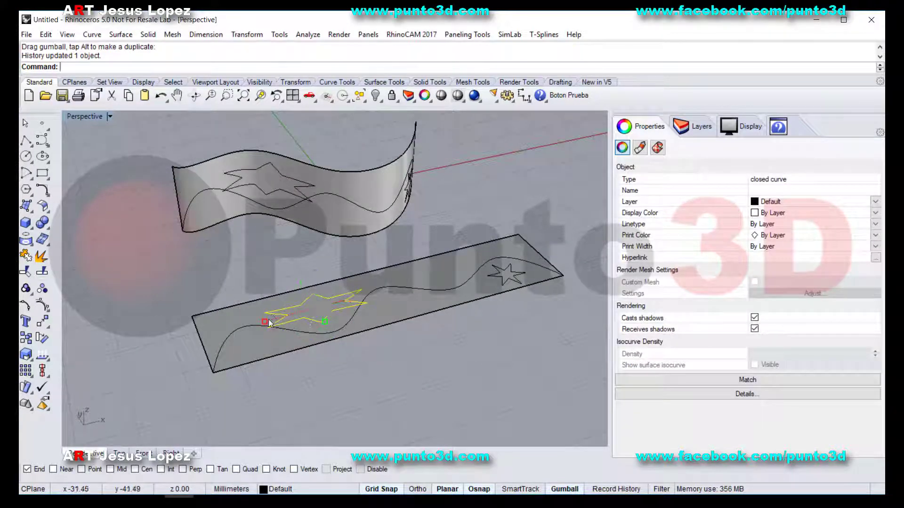
click(425, 355)
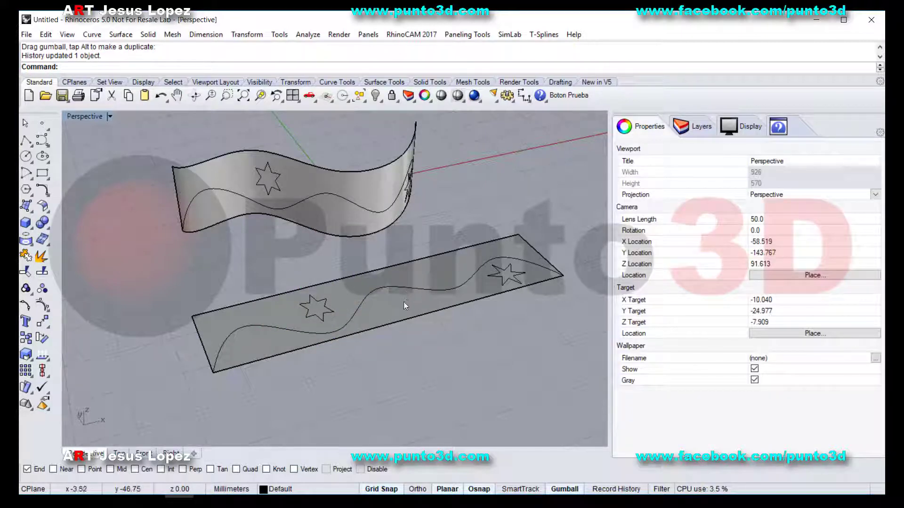
- Show the flat wave's control points and move its upper middle point about 13 mm along the planar surface toward the right star
right_drag(405, 300, 340, 227)
click(422, 281)
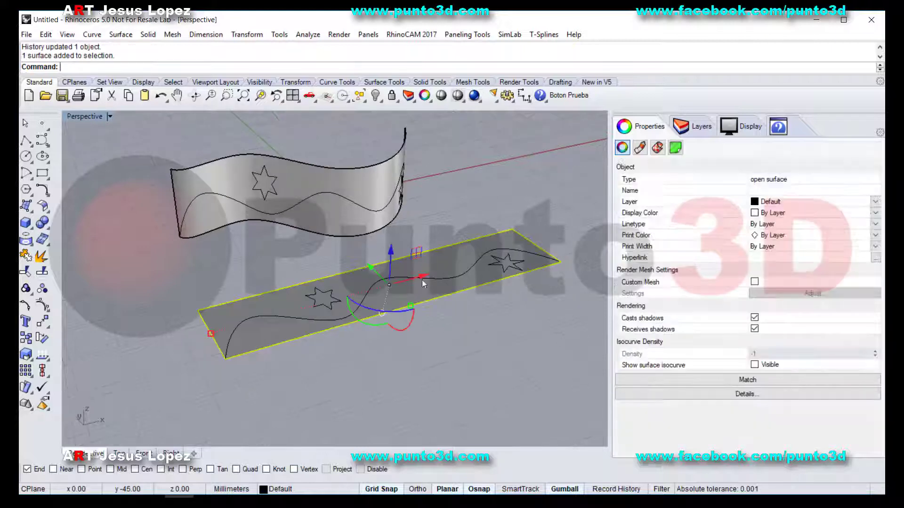
click(364, 224)
click(42, 305)
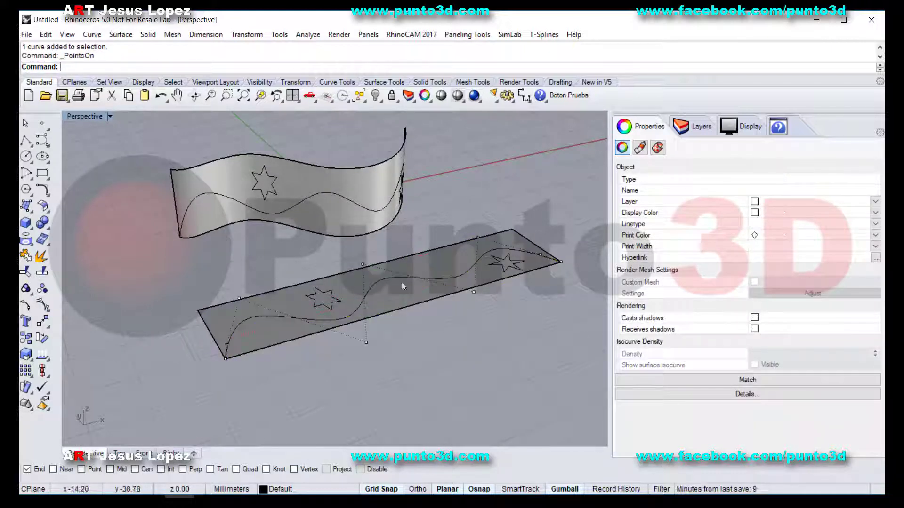
click(361, 265)
click(387, 294)
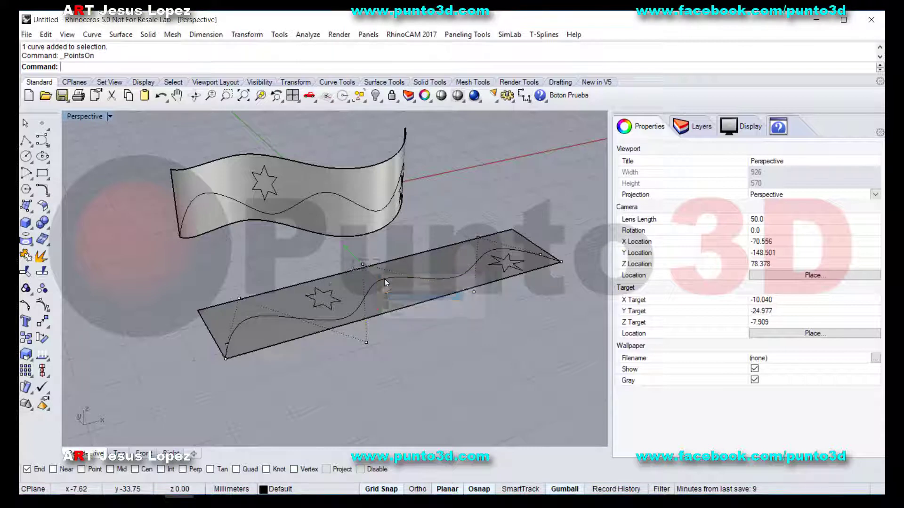
drag(393, 263, 445, 251)
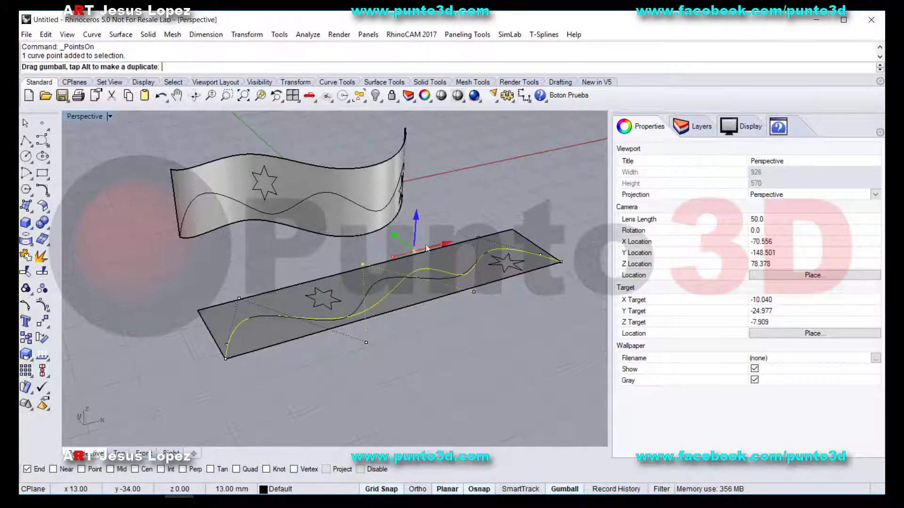
click(364, 258)
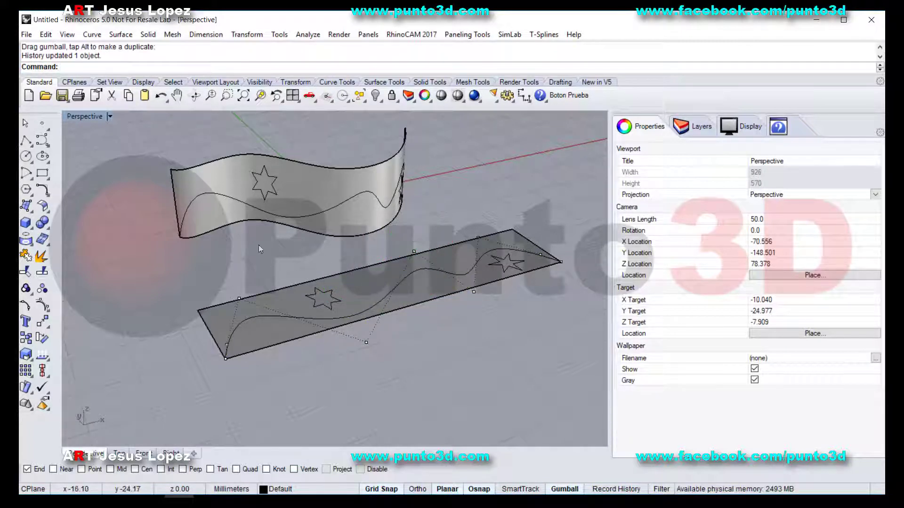
right_drag(193, 285, 151, 278)
- Create a centre-radius sphere of about 3 mm radius on the planar surface, between the two stars near the wave
click(29, 225)
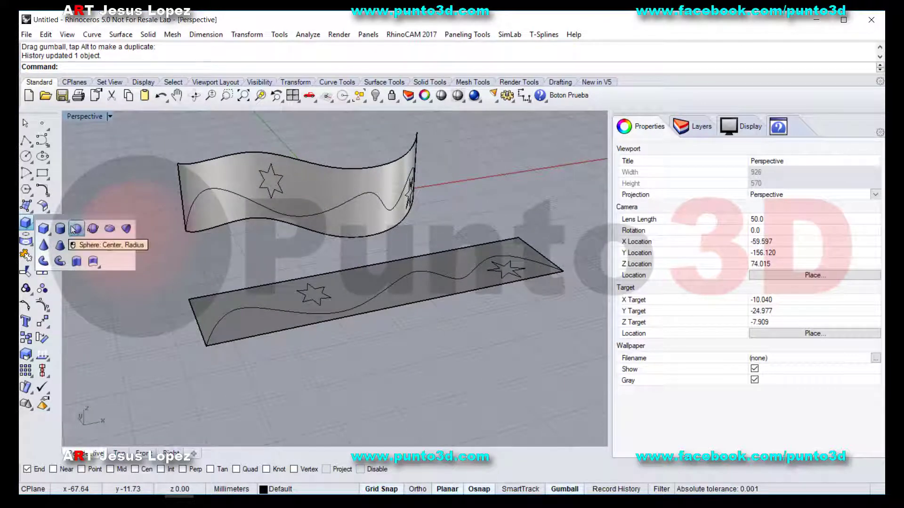
click(147, 34)
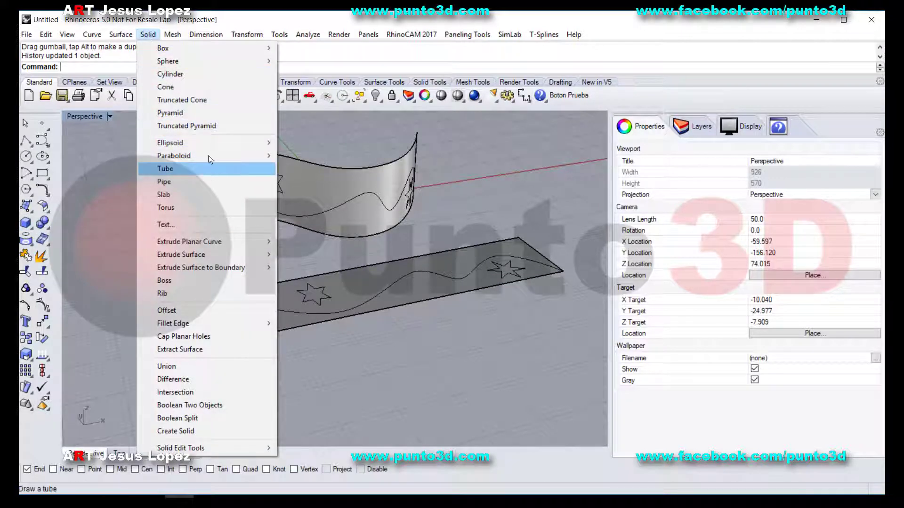
mouse_move(203, 58)
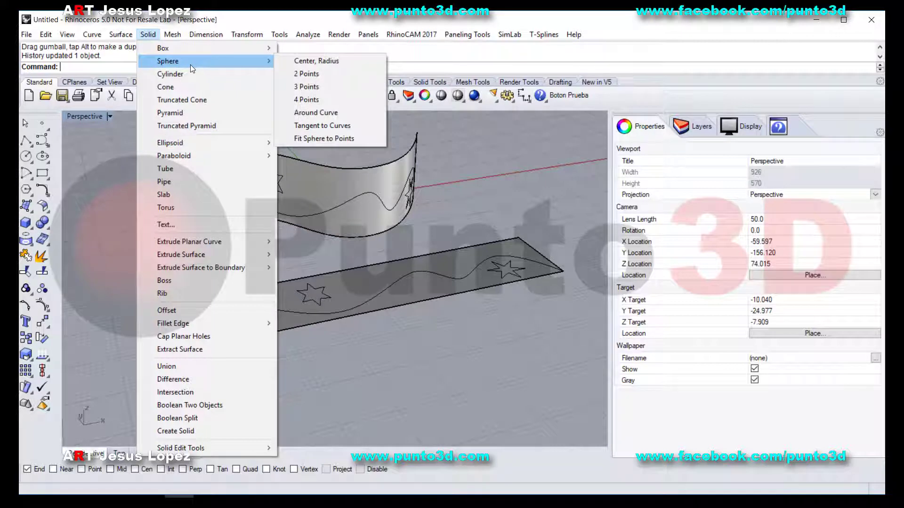
click(315, 60)
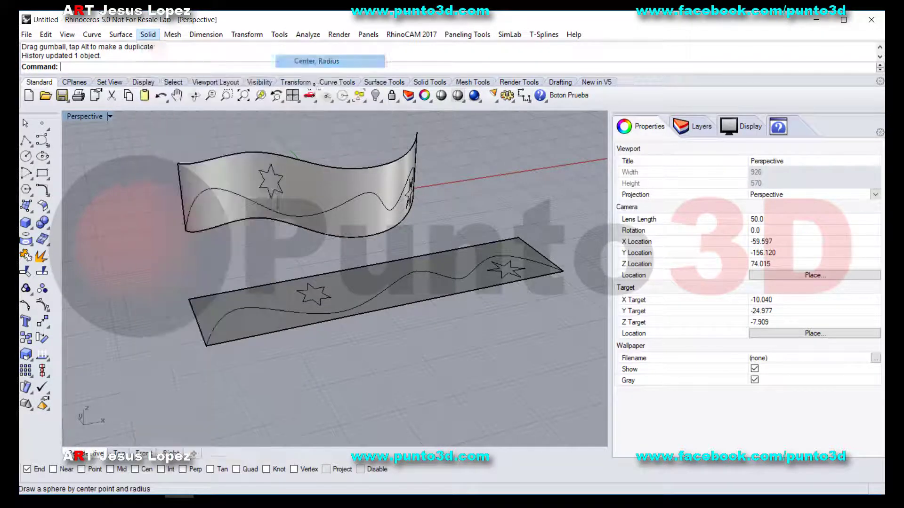
click(374, 280)
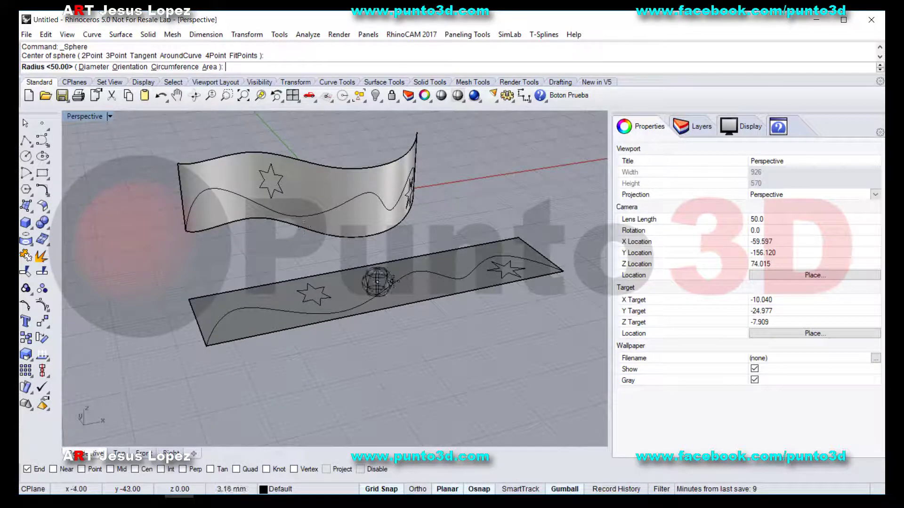
click(391, 279)
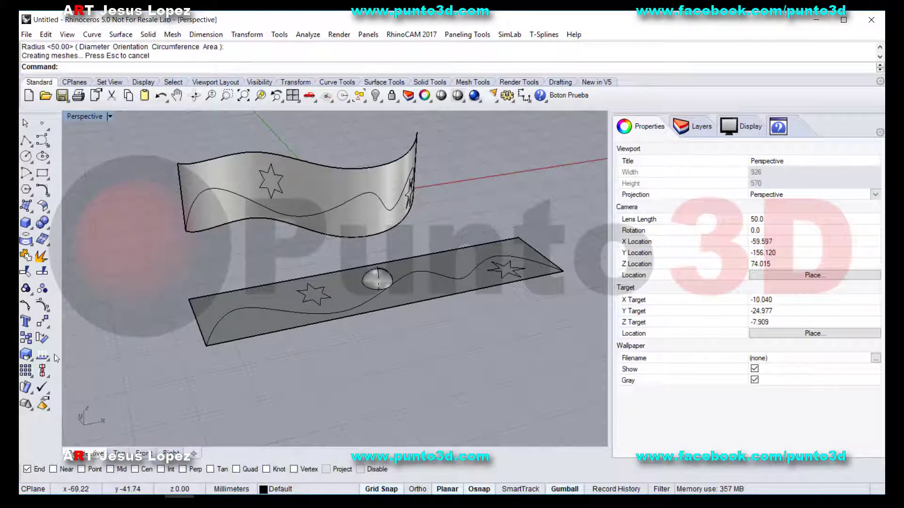
- Flow a copy of the sphere from the planar surface onto the wavy surface with Record History on, matching their lower-left corners
click(43, 322)
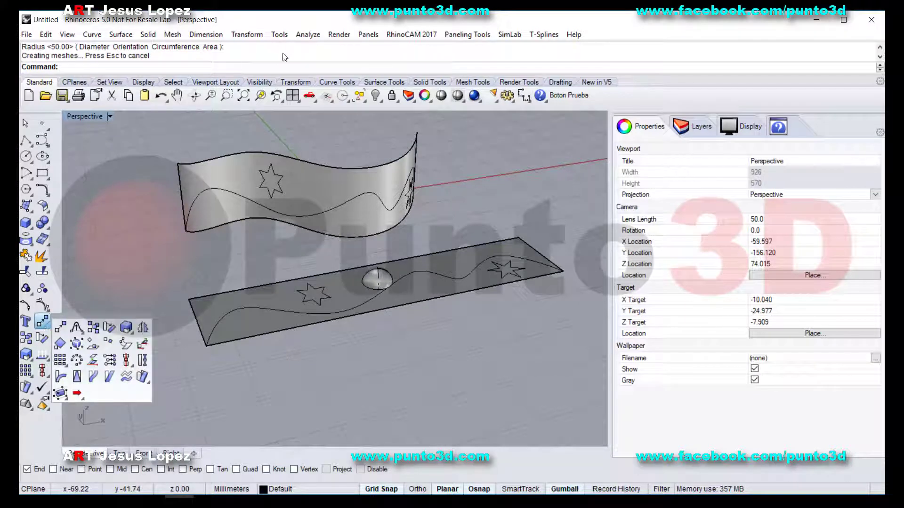
click(247, 34)
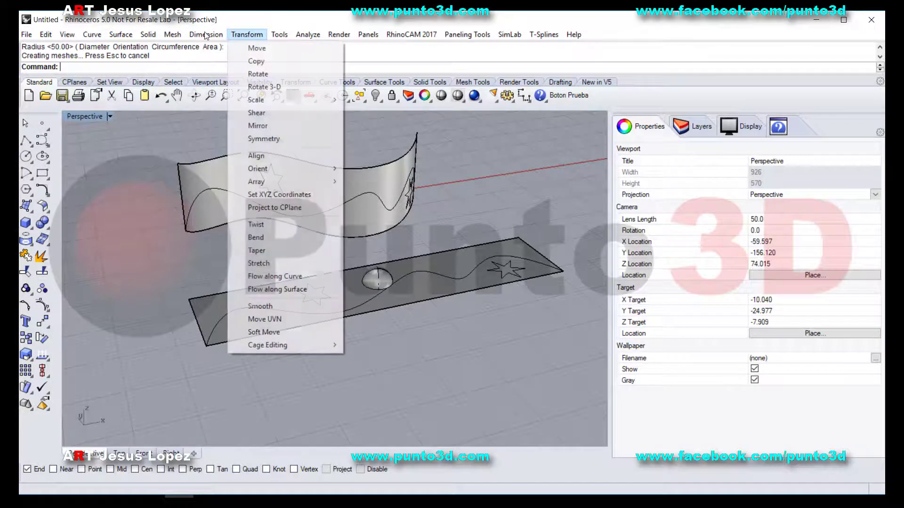
click(291, 290)
mouse_move(300, 276)
right_down()
mouse_move(296, 259)
mouse_move(297, 274)
right_up()
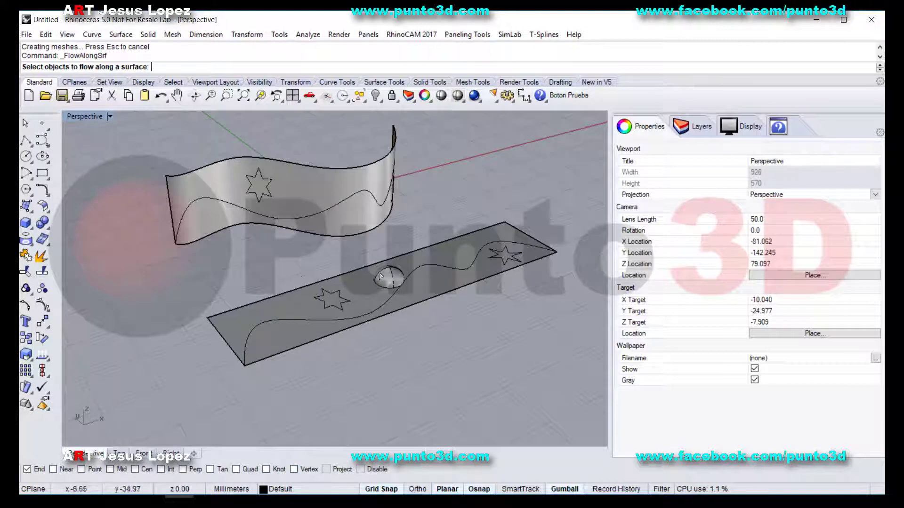
click(379, 281)
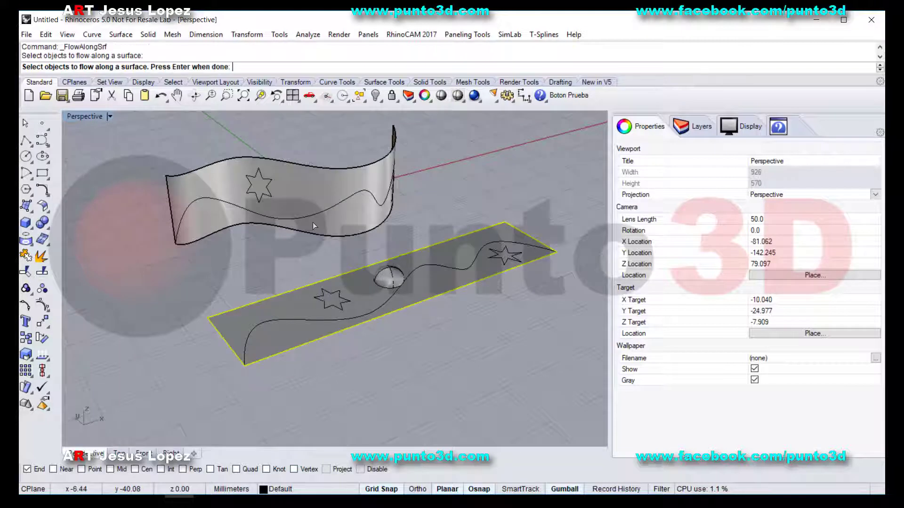
click(397, 281)
ctrl+click(378, 312)
key(Return)
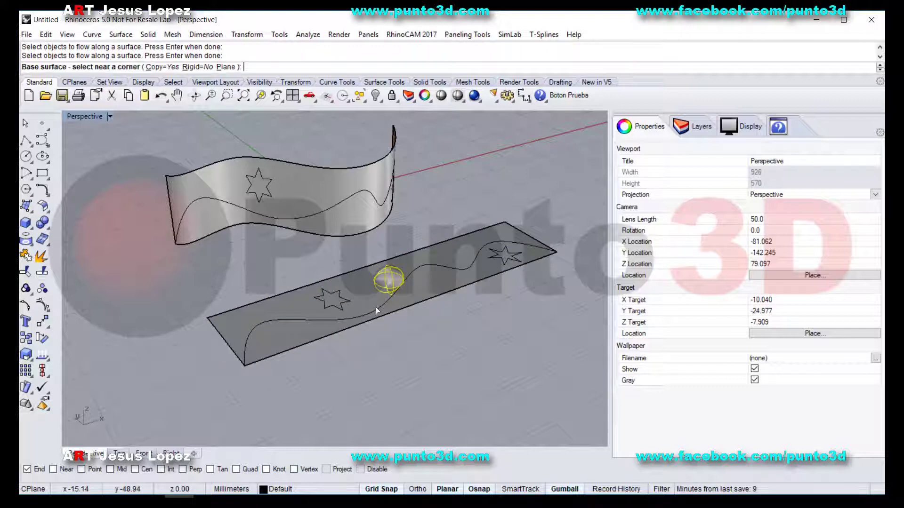
click(275, 343)
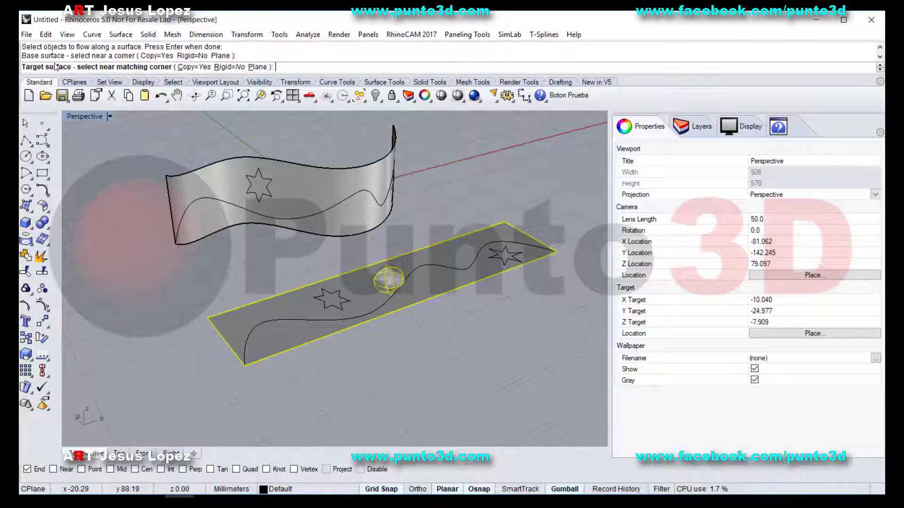
click(621, 490)
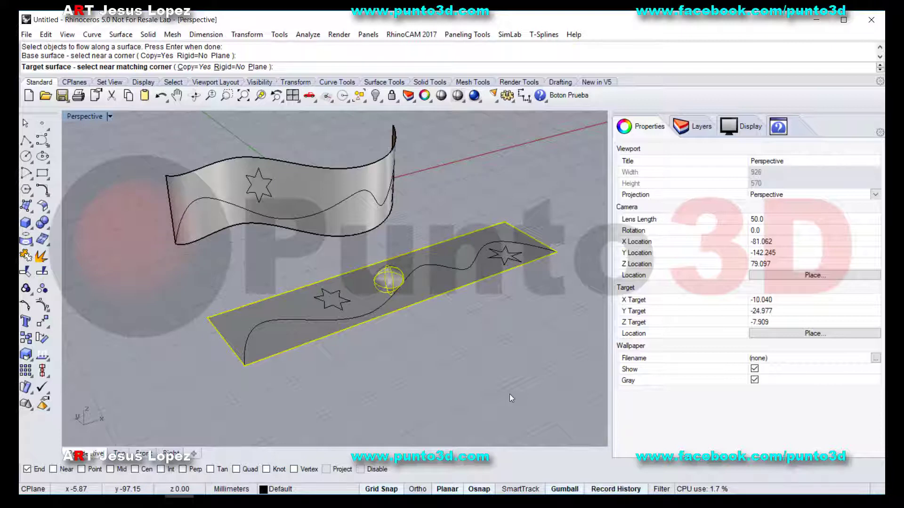
click(165, 187)
- Move the original sphere along the planar surface toward the right star, and back until it sits beside the left star
right_drag(221, 217, 419, 297)
click(400, 272)
drag(399, 271, 438, 253)
right_drag(501, 193, 340, 304)
drag(432, 304, 343, 306)
right_drag(344, 306, 313, 285)
- Try stretching the original sphere lengthwise, examine the flowed copy on the wavy surface, and undo the stretch
scroll(313, 285, up, 3)
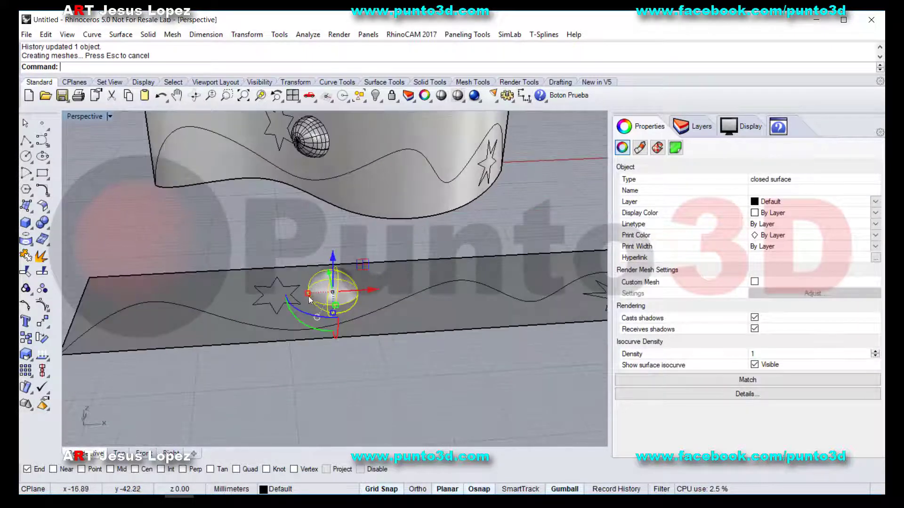
drag(308, 293, 261, 288)
right_drag(261, 288, 345, 305)
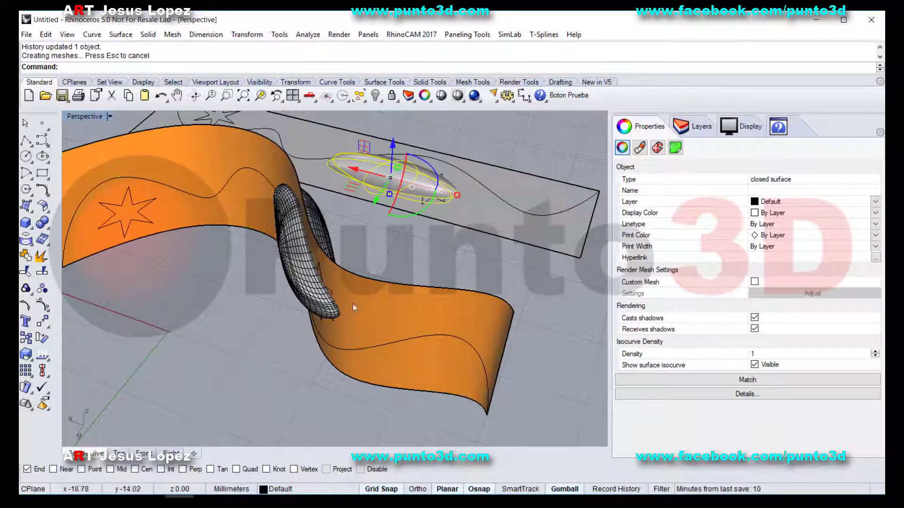
right_drag(350, 251, 294, 268)
right_drag(252, 175, 253, 226)
click(338, 243)
right_drag(338, 244, 293, 264)
click(291, 265)
key(ctrl+z)
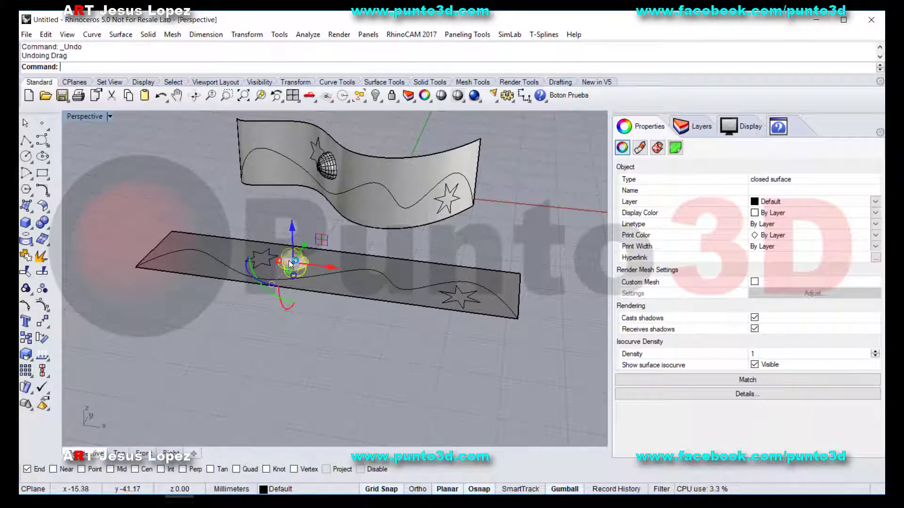
- Move the original sphere away from the left star to the middle of the planar surface, leaving nothing selected
click(346, 312)
right_drag(346, 312, 298, 279)
click(298, 279)
drag(298, 279, 340, 279)
right_drag(339, 354, 467, 291)
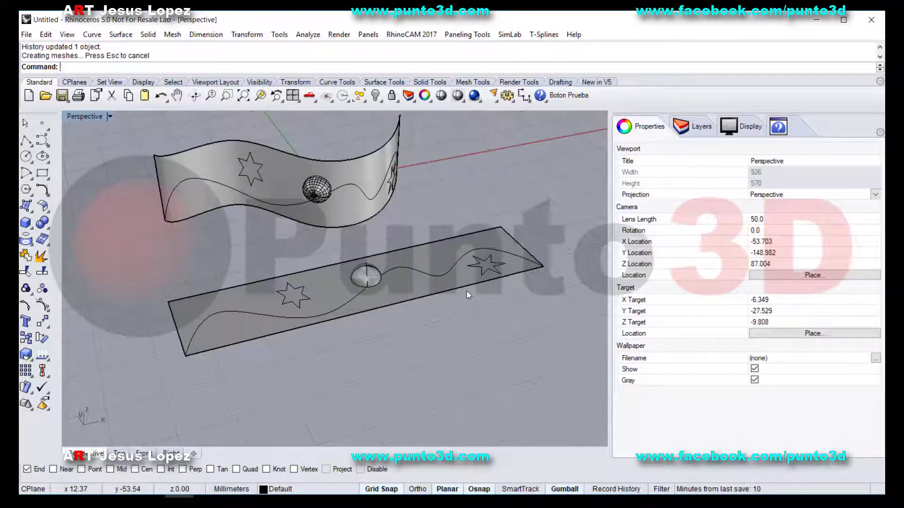